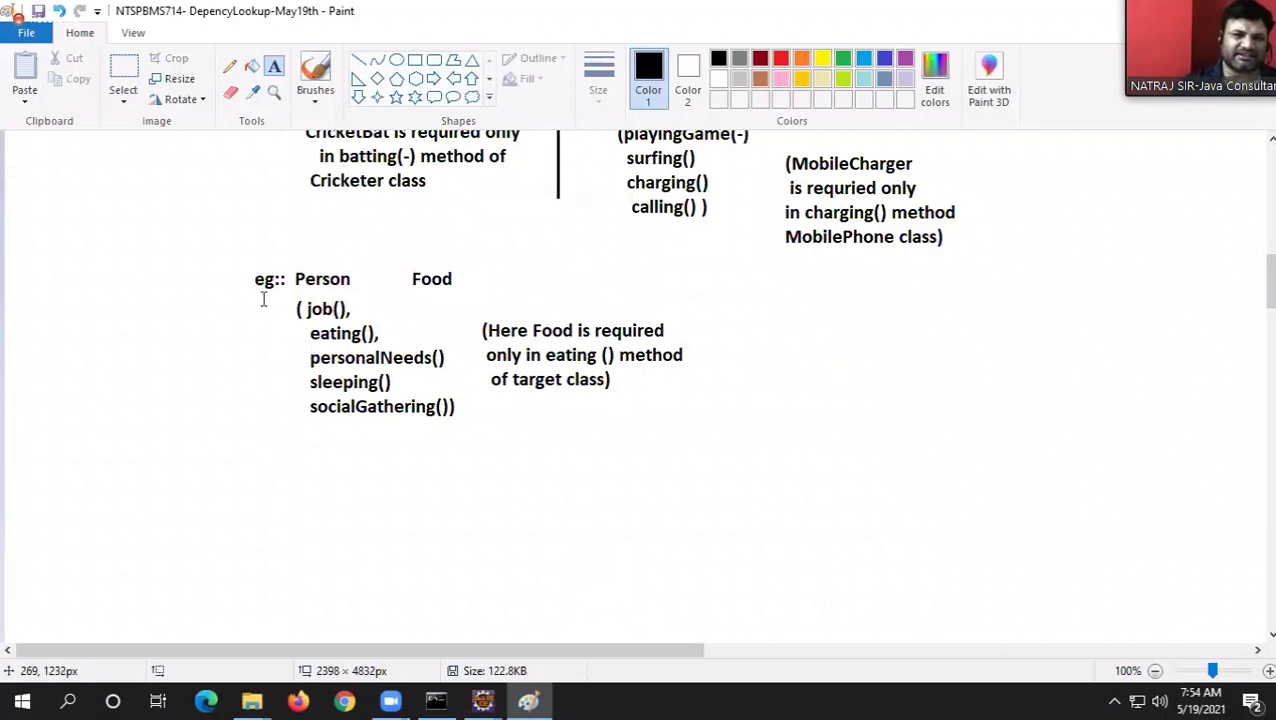
drag(249, 441, 862, 517)
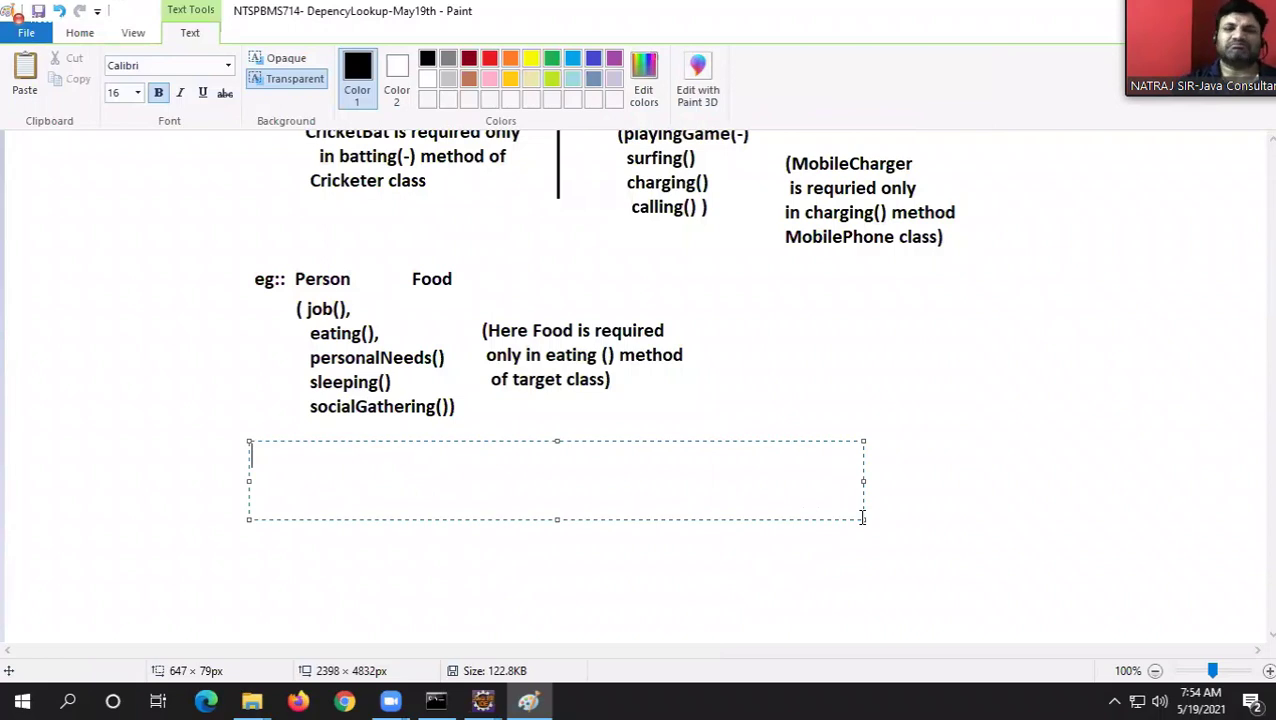
click(769, 396)
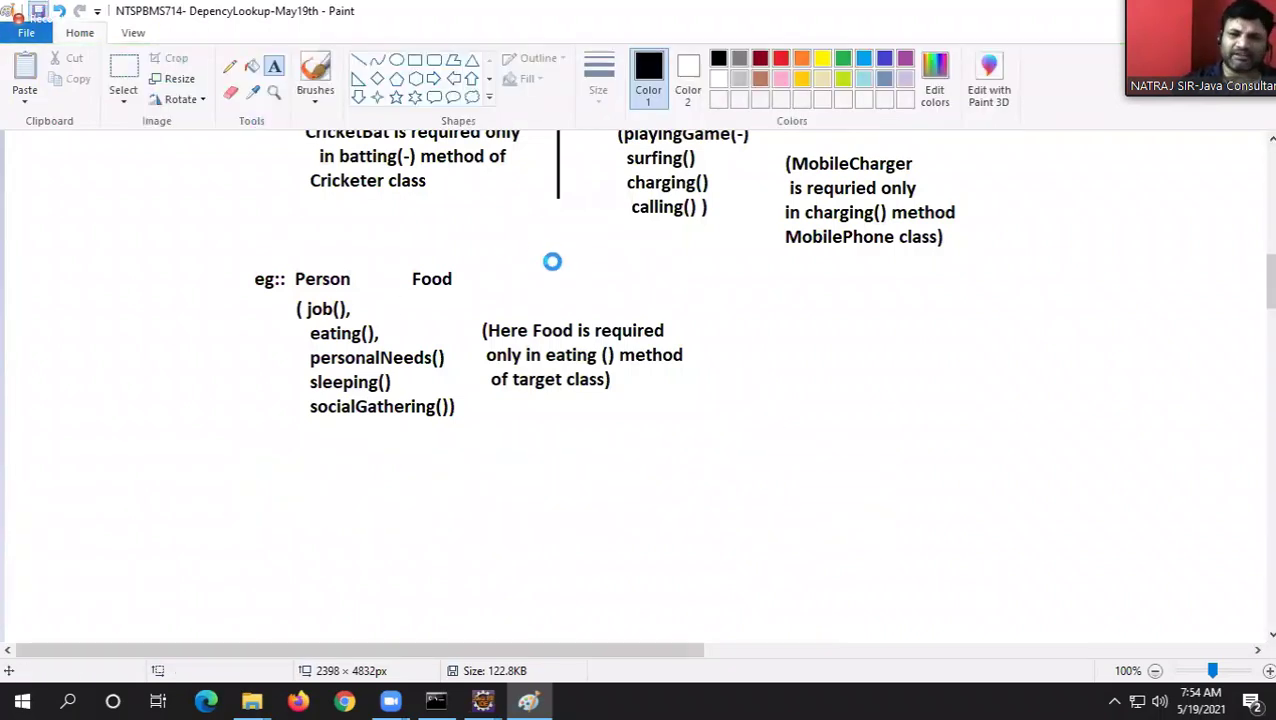
scroll(545, 330, up, 4)
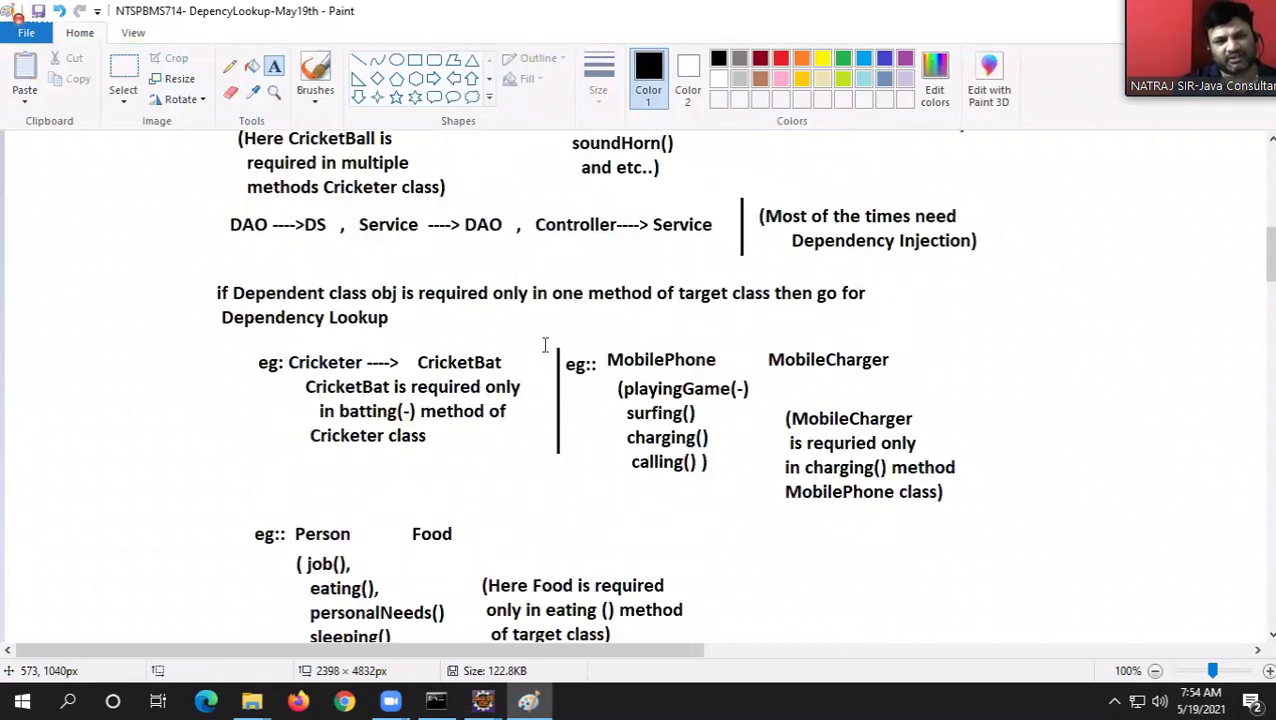
scroll(545, 345, down, 4)
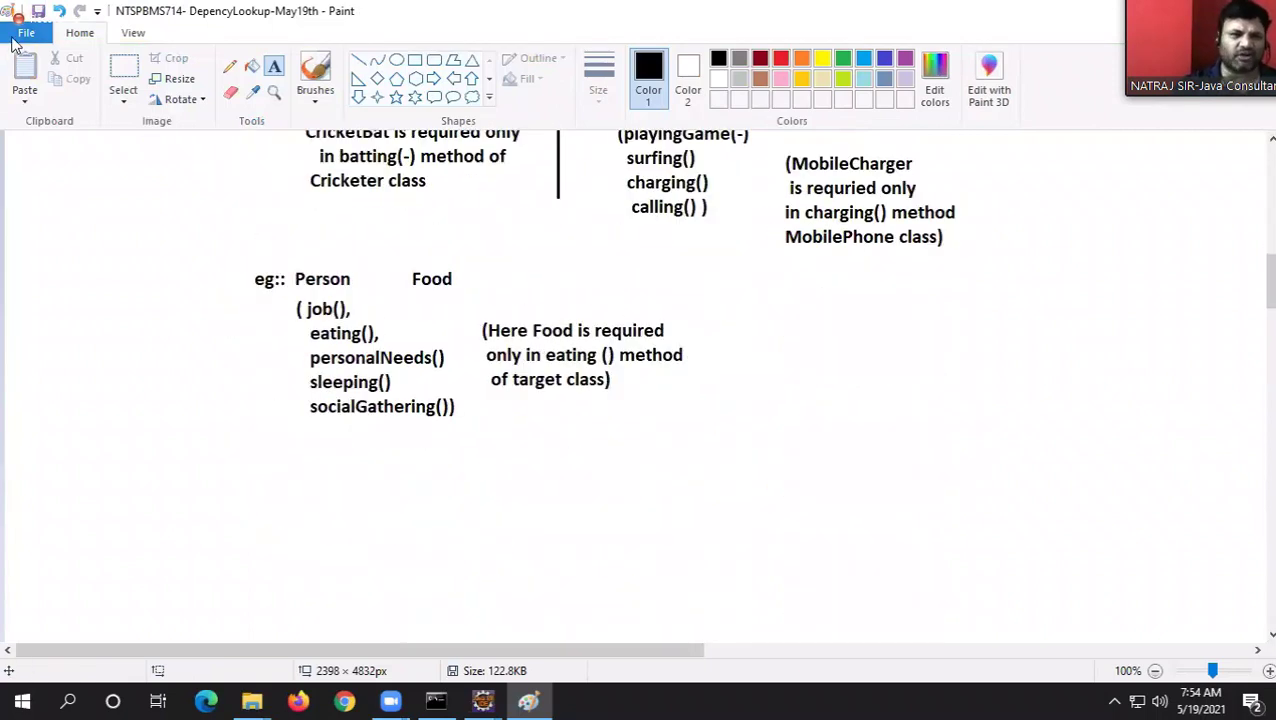
Step: Save the Dependency Lookup notes drawing under its existing file name
click(38, 11)
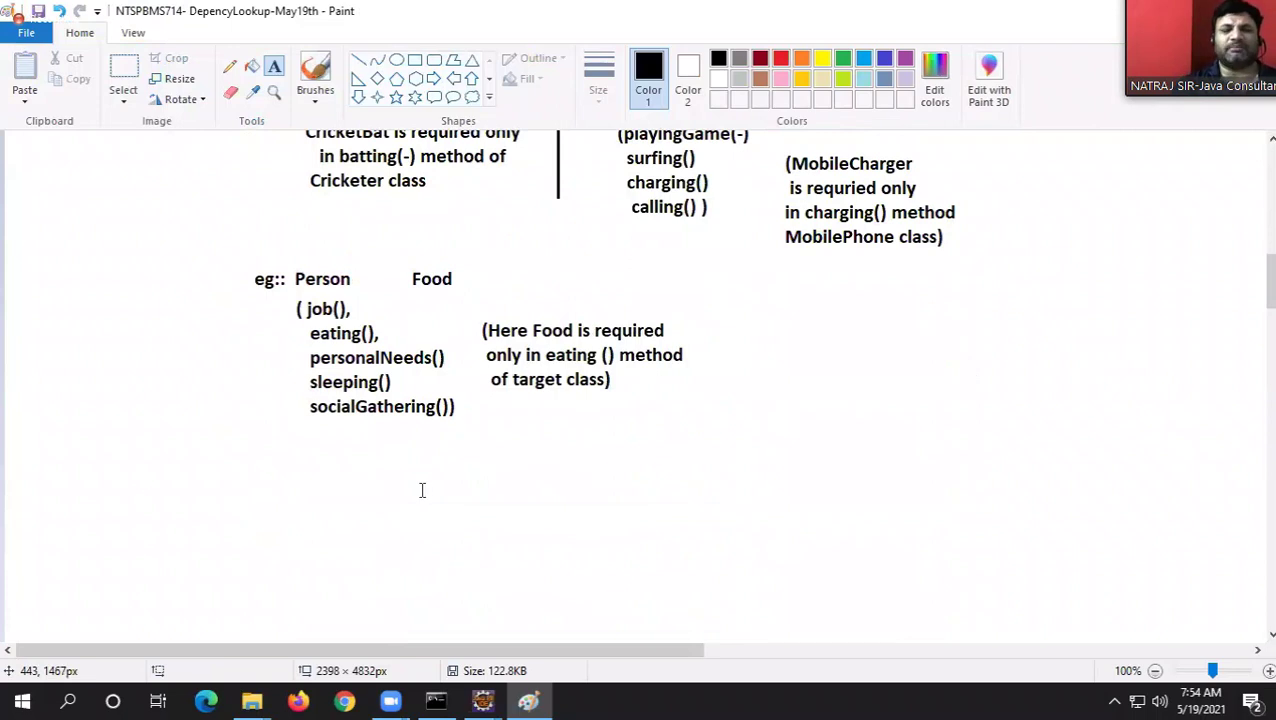
scroll(340, 342, up, 4)
scroll(322, 345, down, 4)
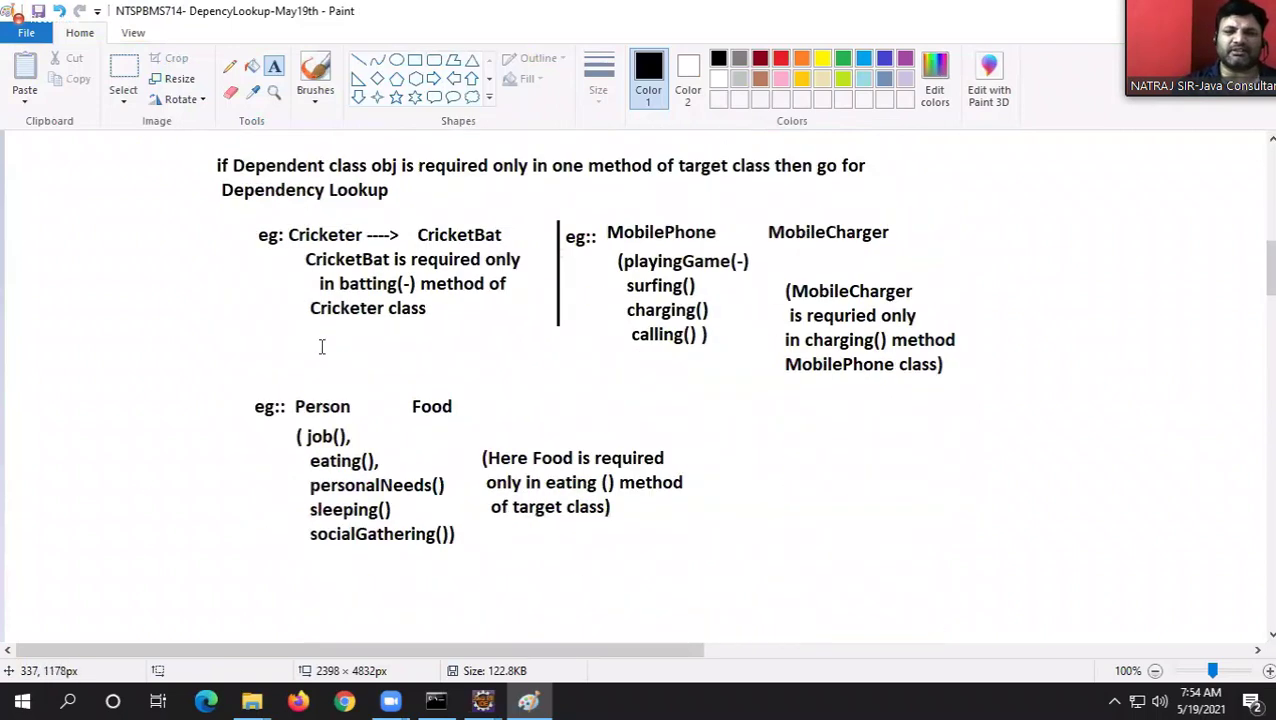
Step: Exit the Eclipse IDE window that has the ntsp613 workspace open
mouse_move(488, 707)
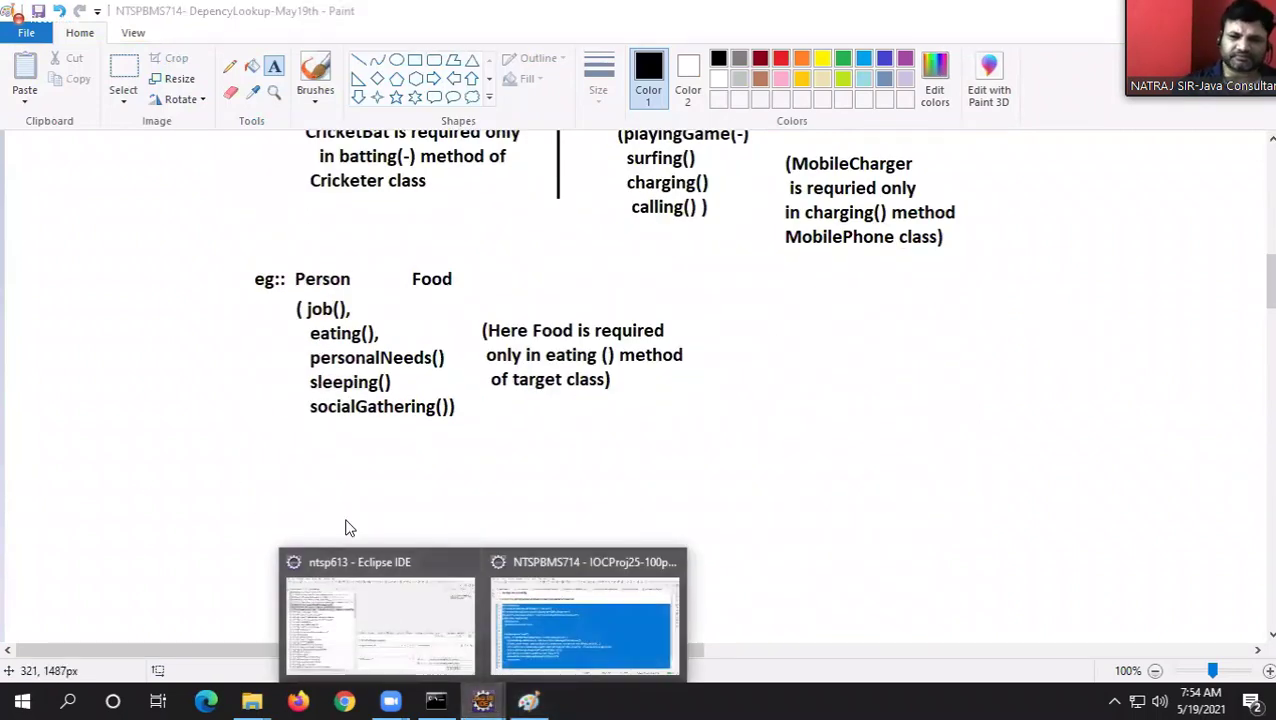
click(466, 563)
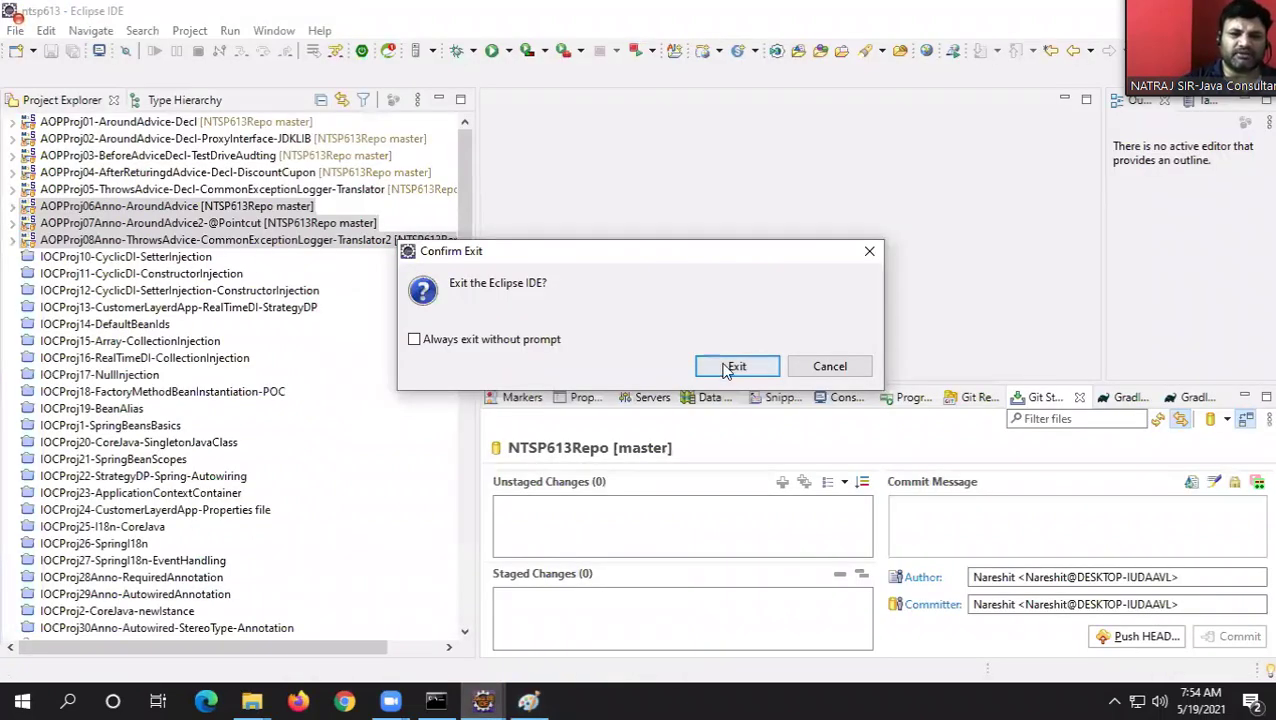
click(736, 366)
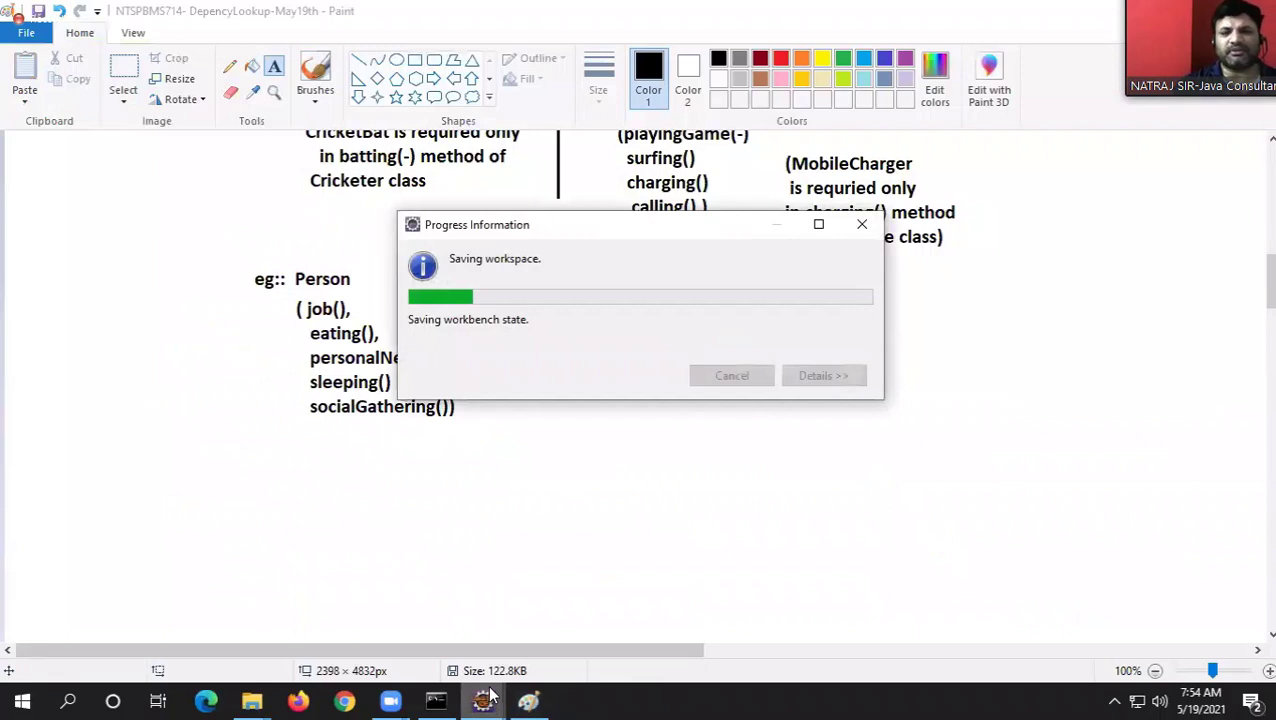
Step: Switch to the Eclipse window with the NTSPBMS714 workspace and close all of its open editors
click(483, 706)
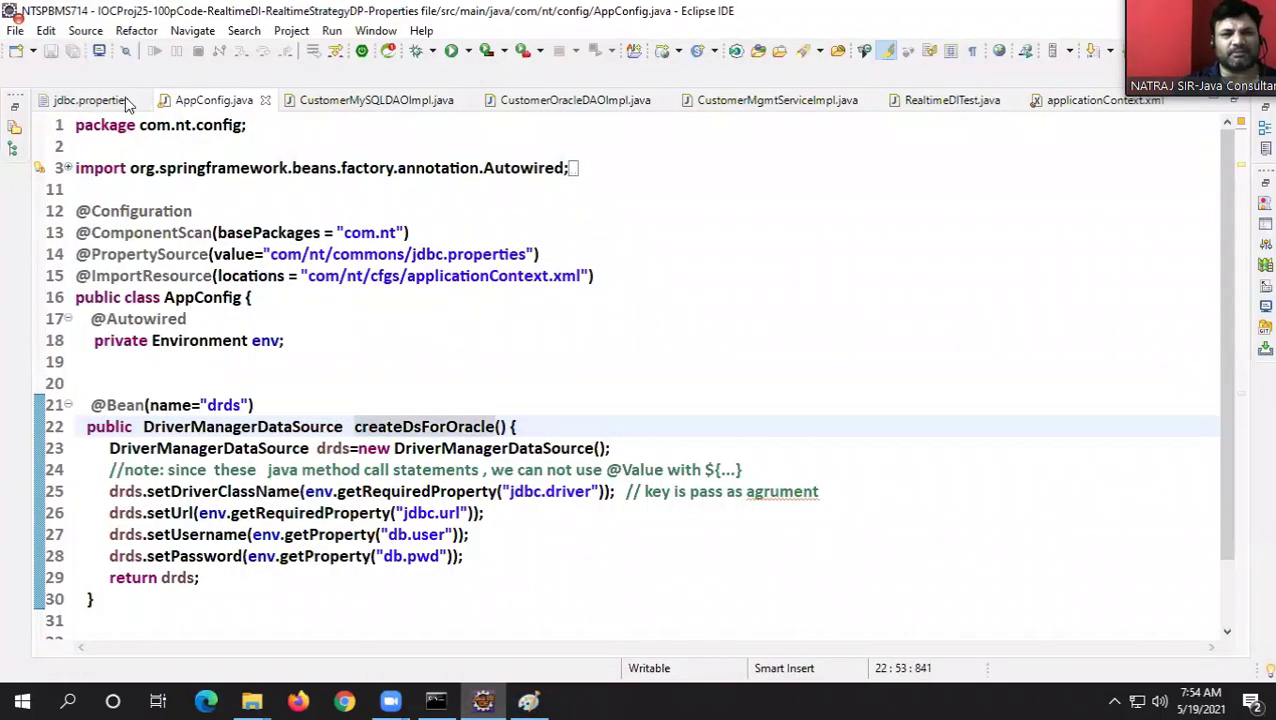
click(15, 30)
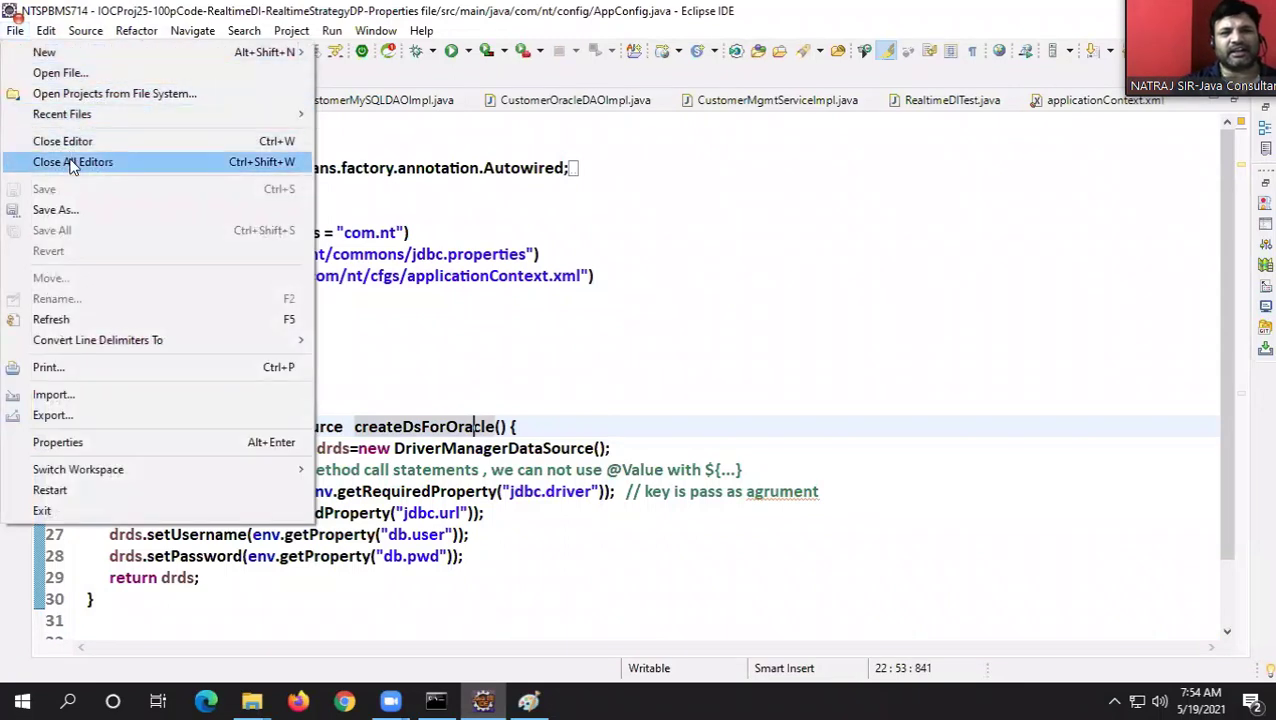
key(Escape)
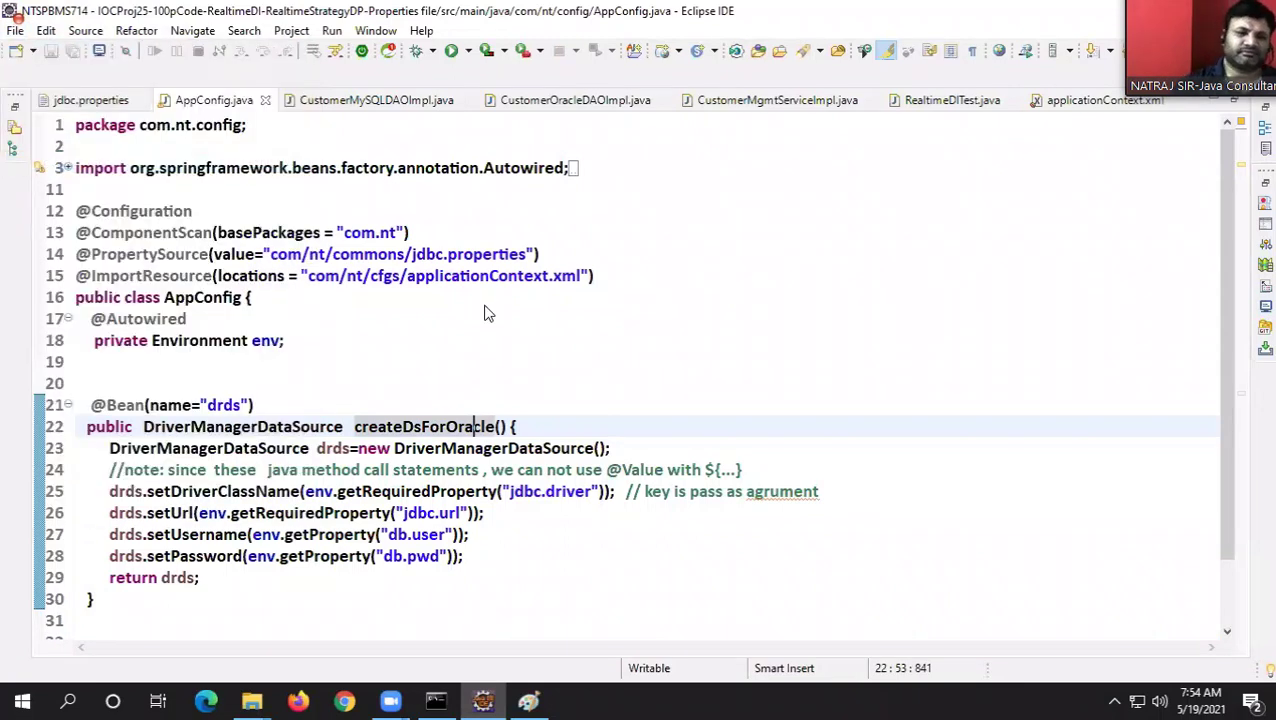
key(ctrl+shift+w)
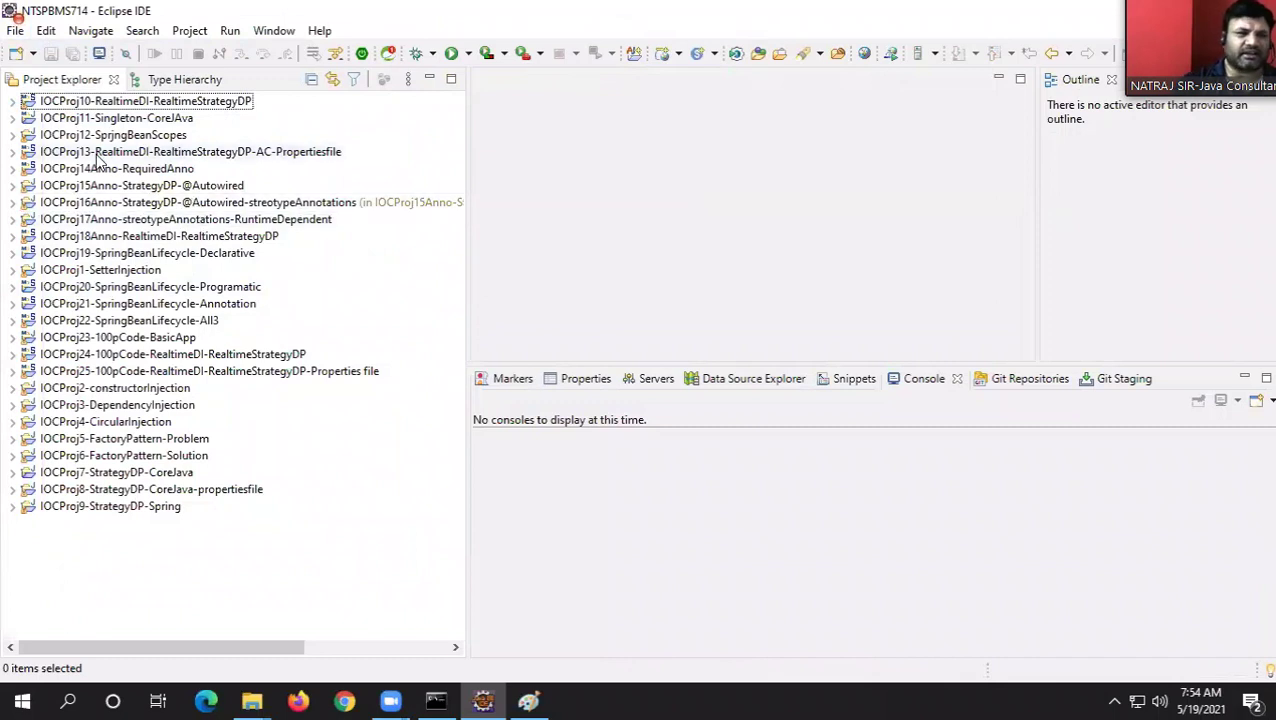
Step: Start a new Maven project in the default workspace location and proceed to the archetype selection
click(15, 30)
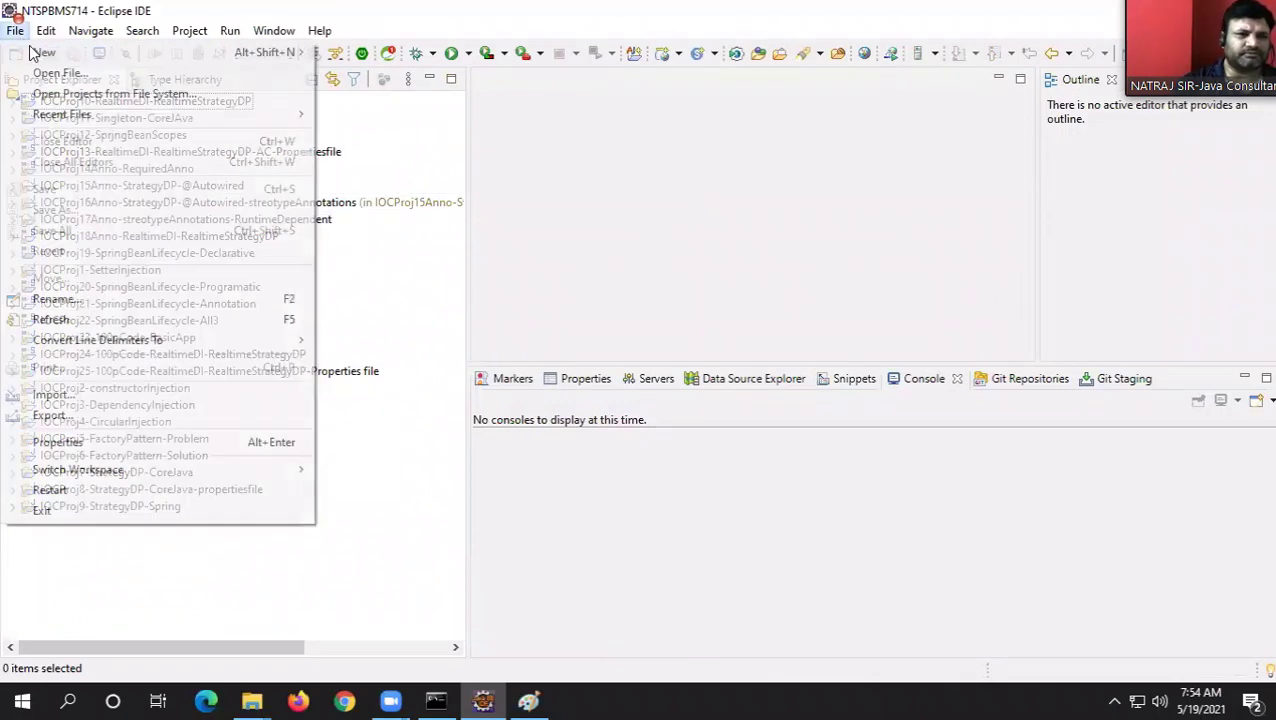
mouse_move(130, 52)
click(398, 52)
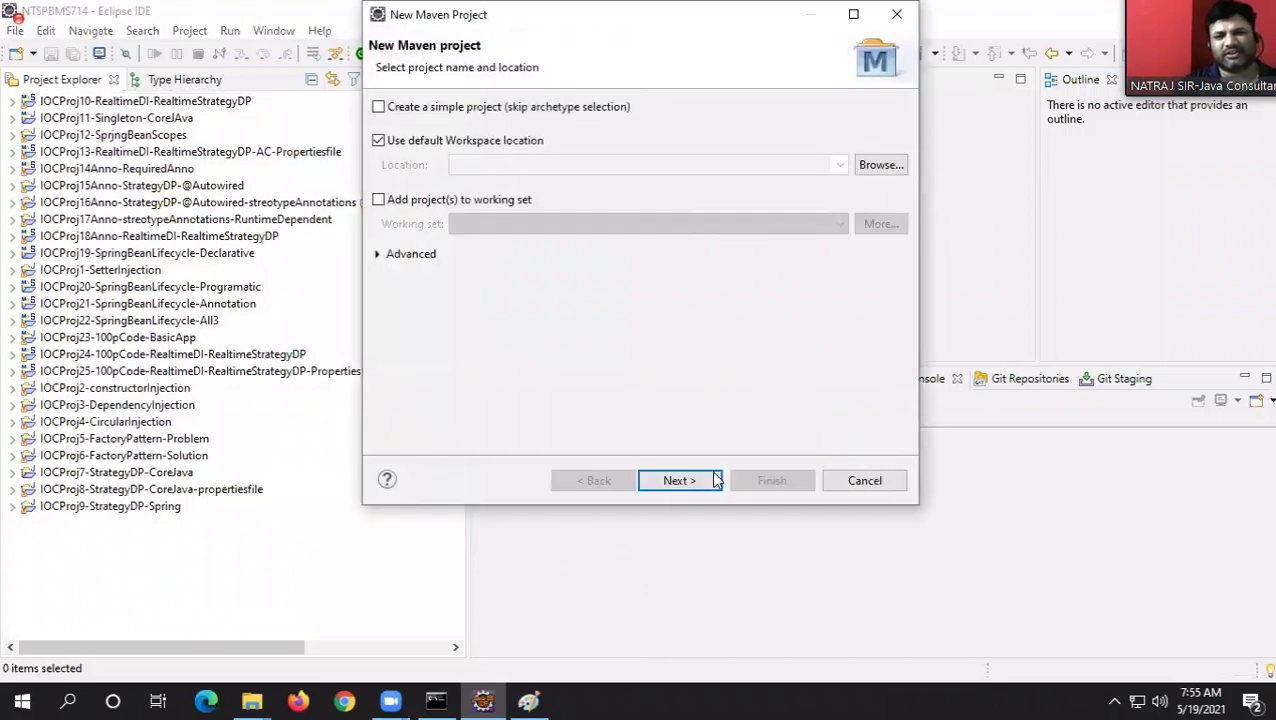
click(679, 481)
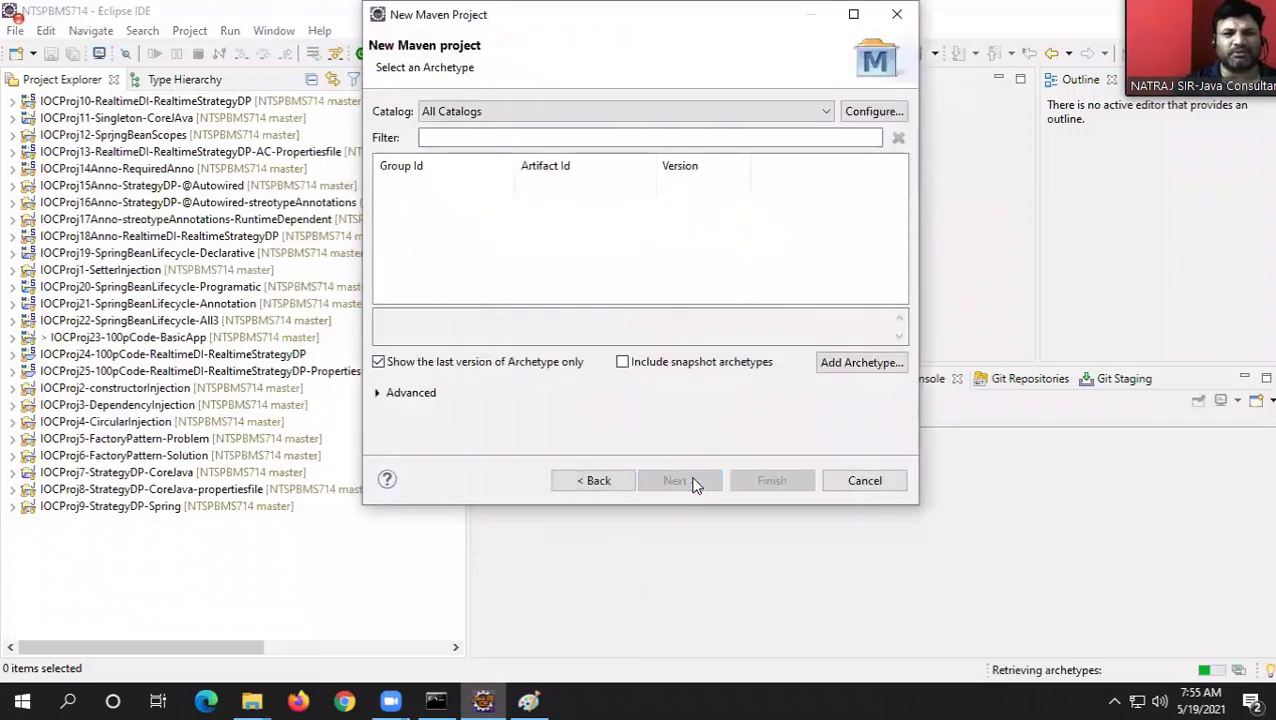
Step: Filter the archetypes by maven-archetype-arche and choose maven-archetype-archetype 1.4 from org.apache.maven.archetypes for the project
click(464, 139)
text(mave-)
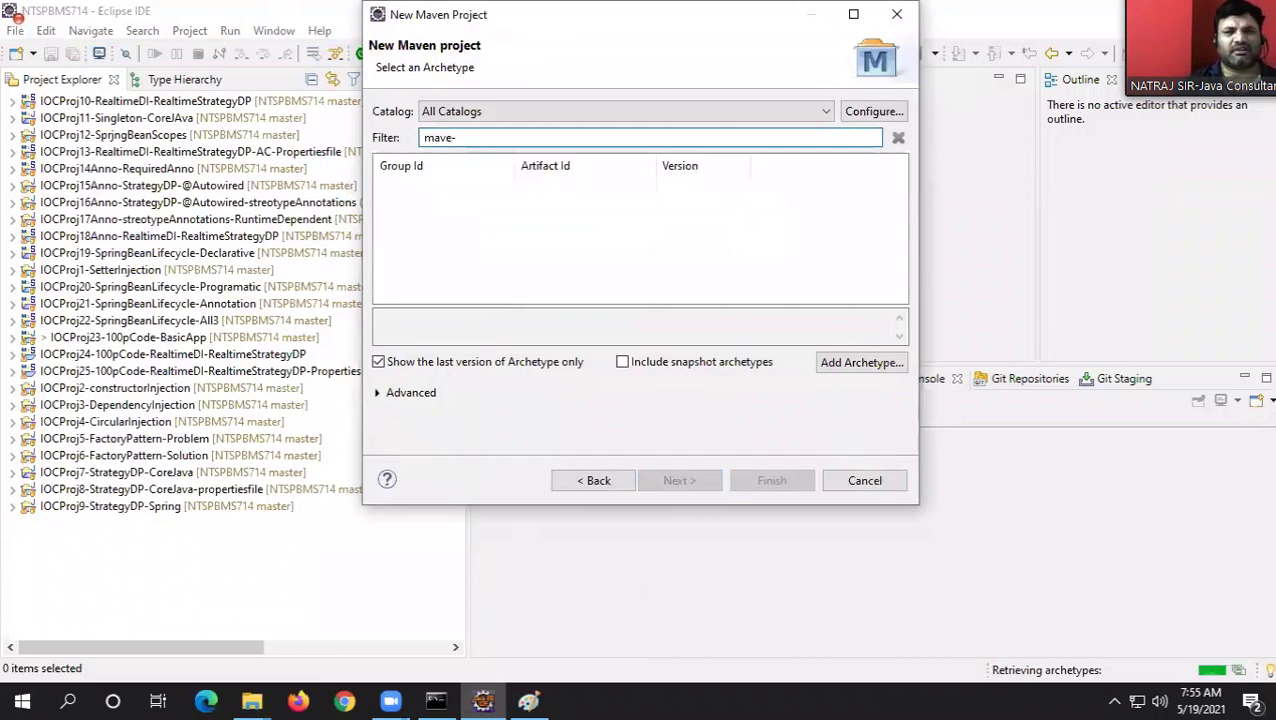
key(BackSpace)
text(n-archetyp)
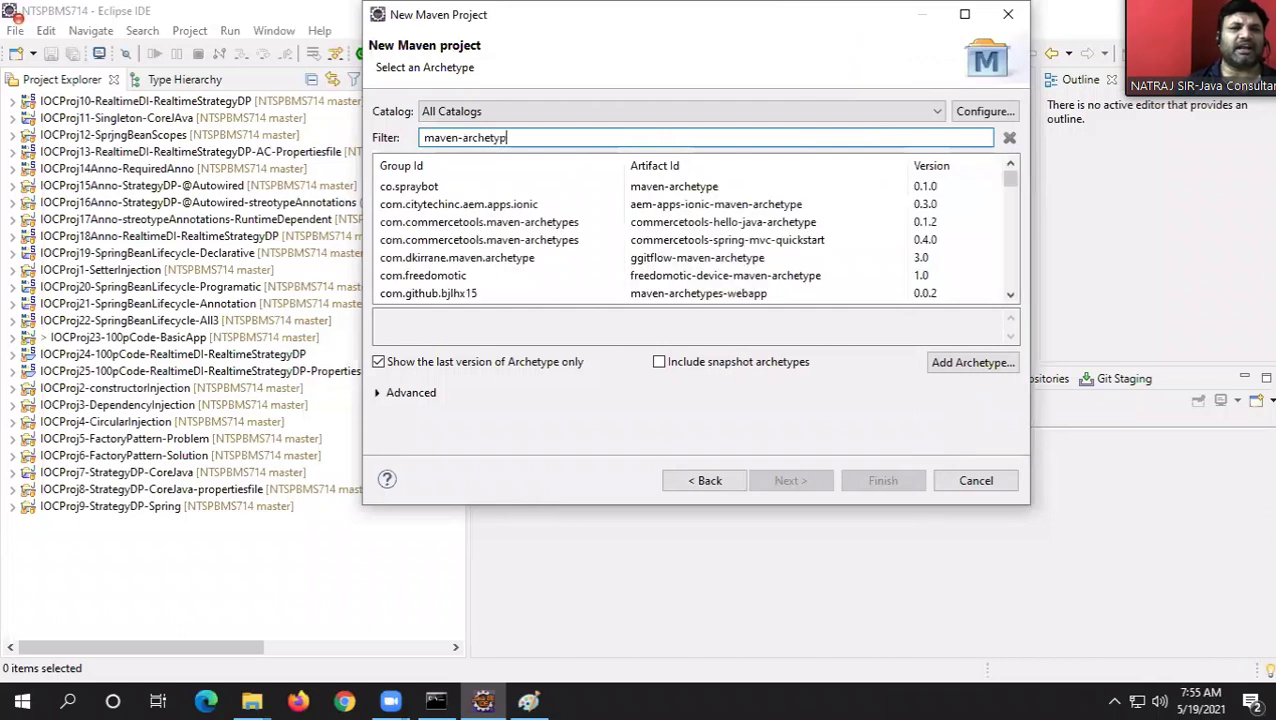
text(e-arche)
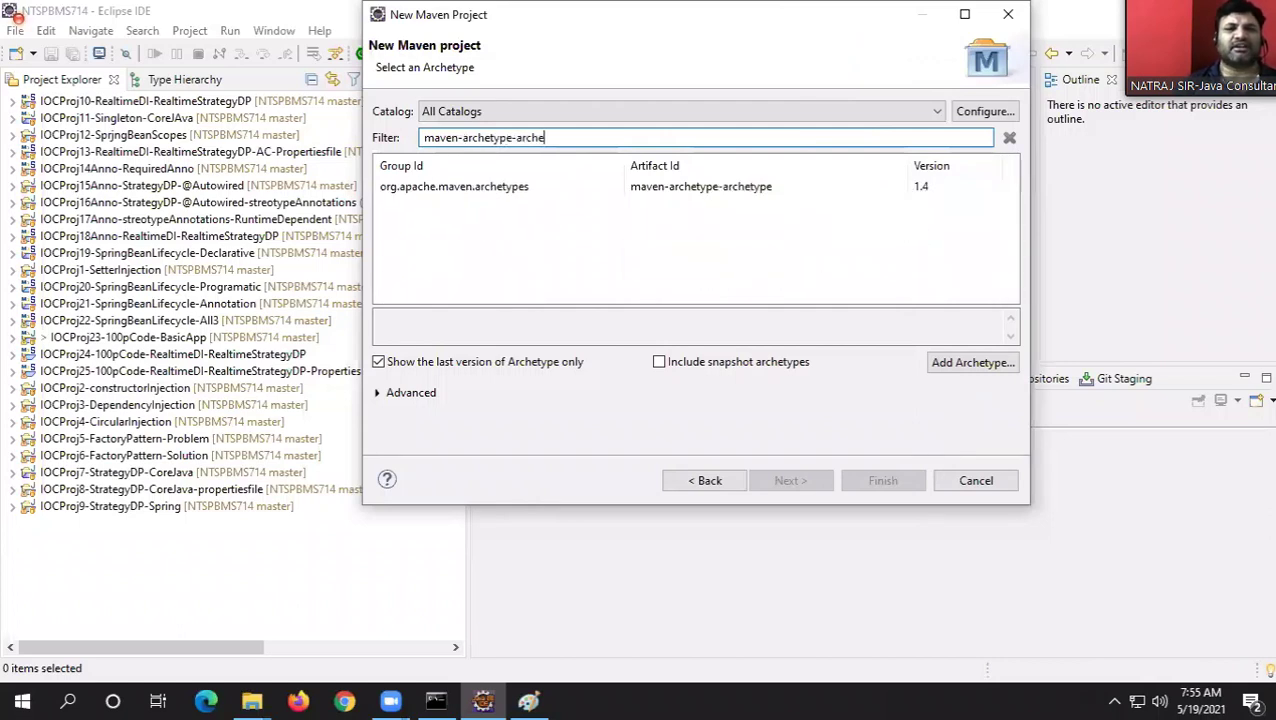
click(514, 194)
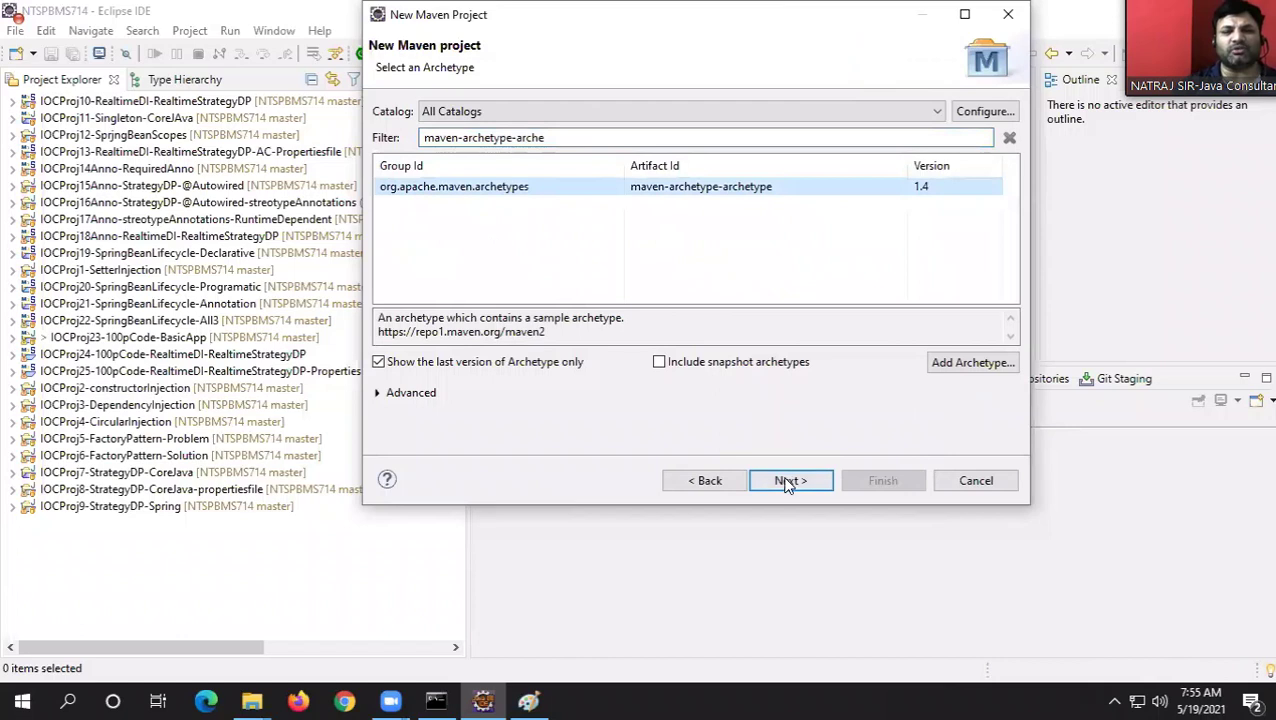
click(789, 480)
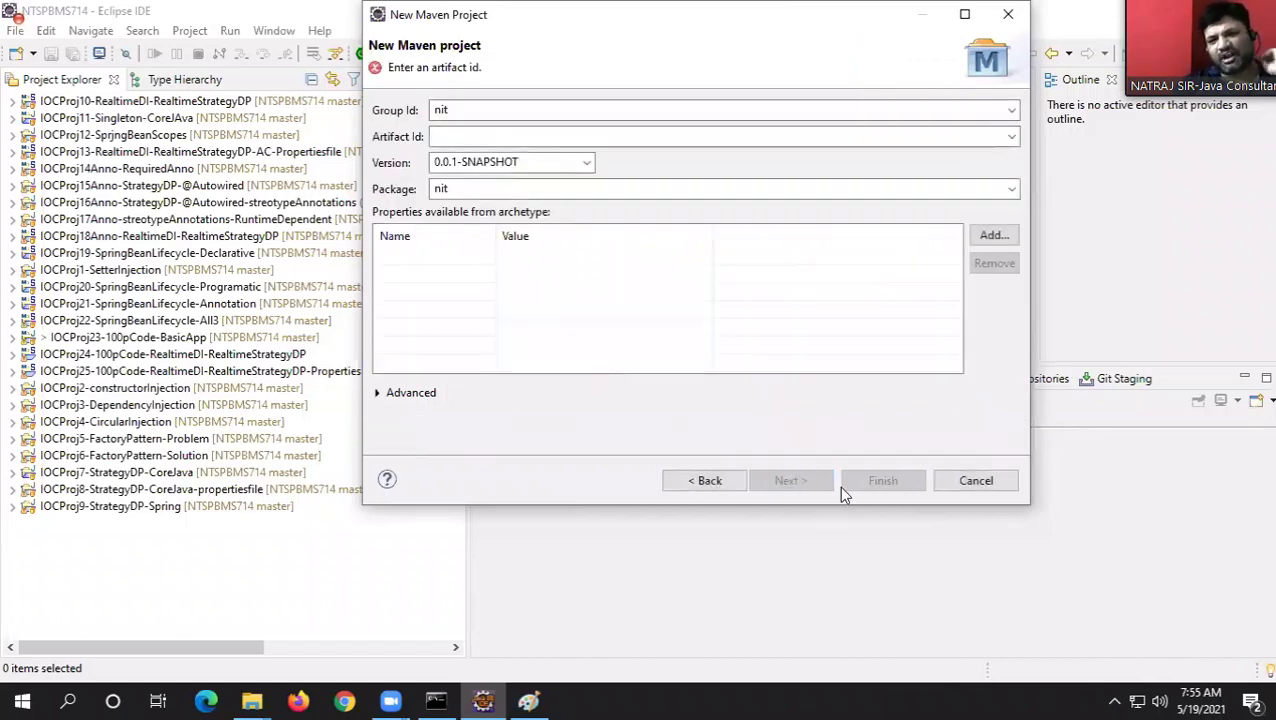
Step: Set the new Maven project's artifact ID to IOCProj26-DepenencyLookup-TDL
click(496, 139)
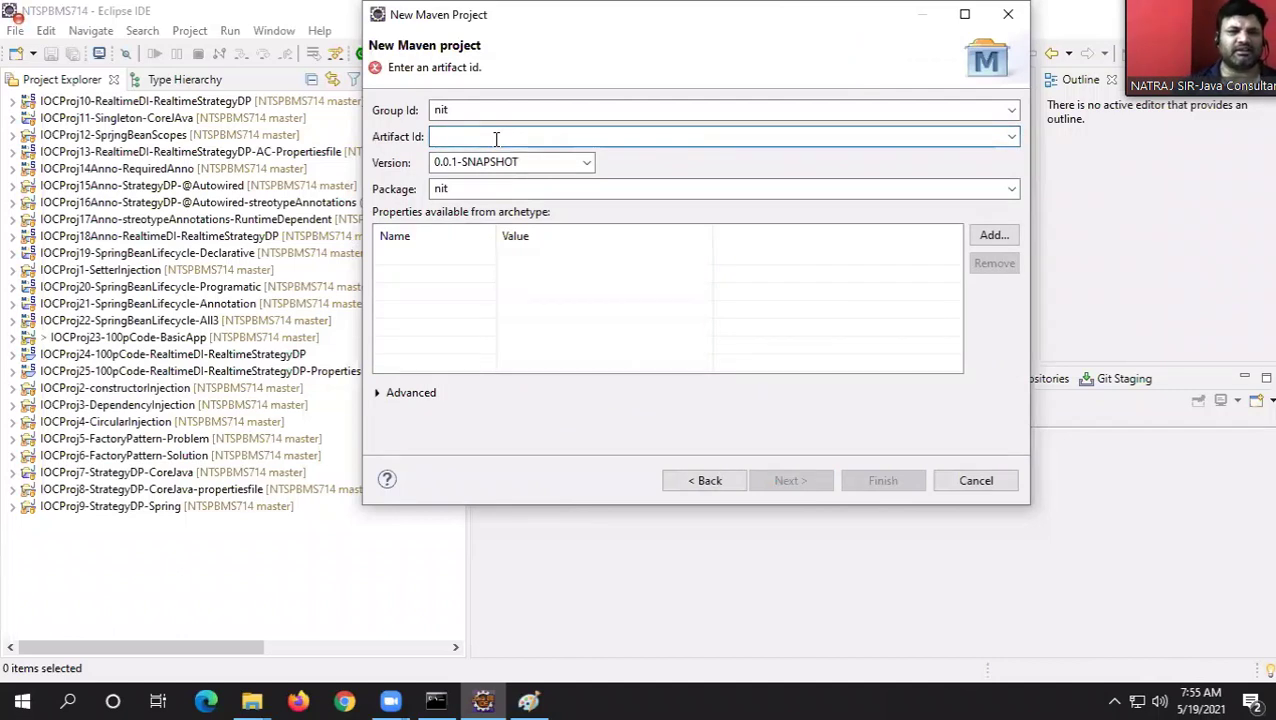
text(IO)
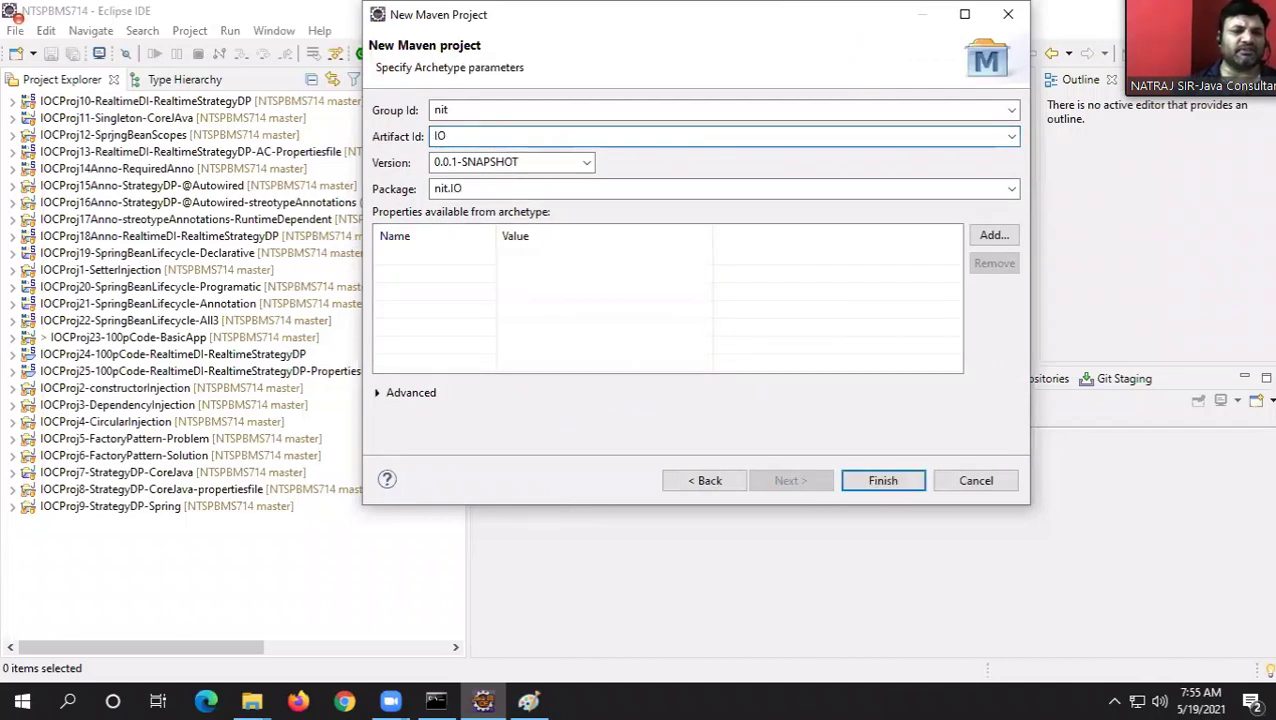
text(CProj)
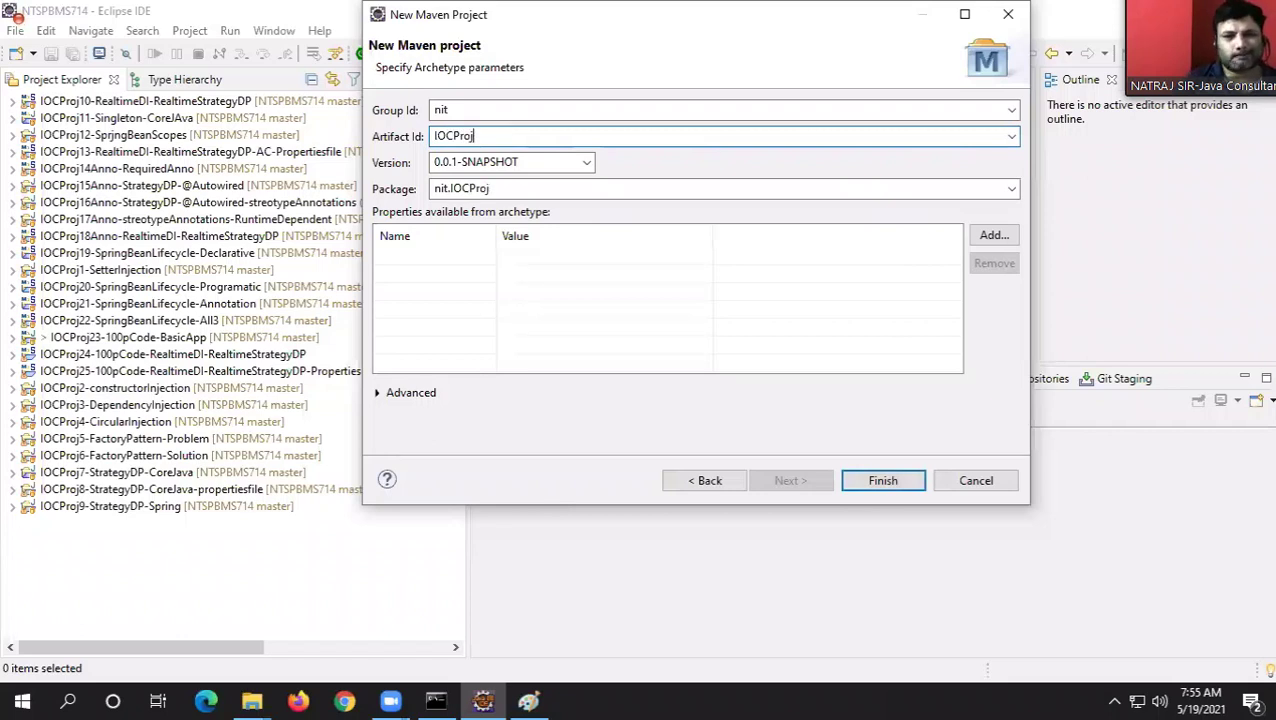
text(26-)
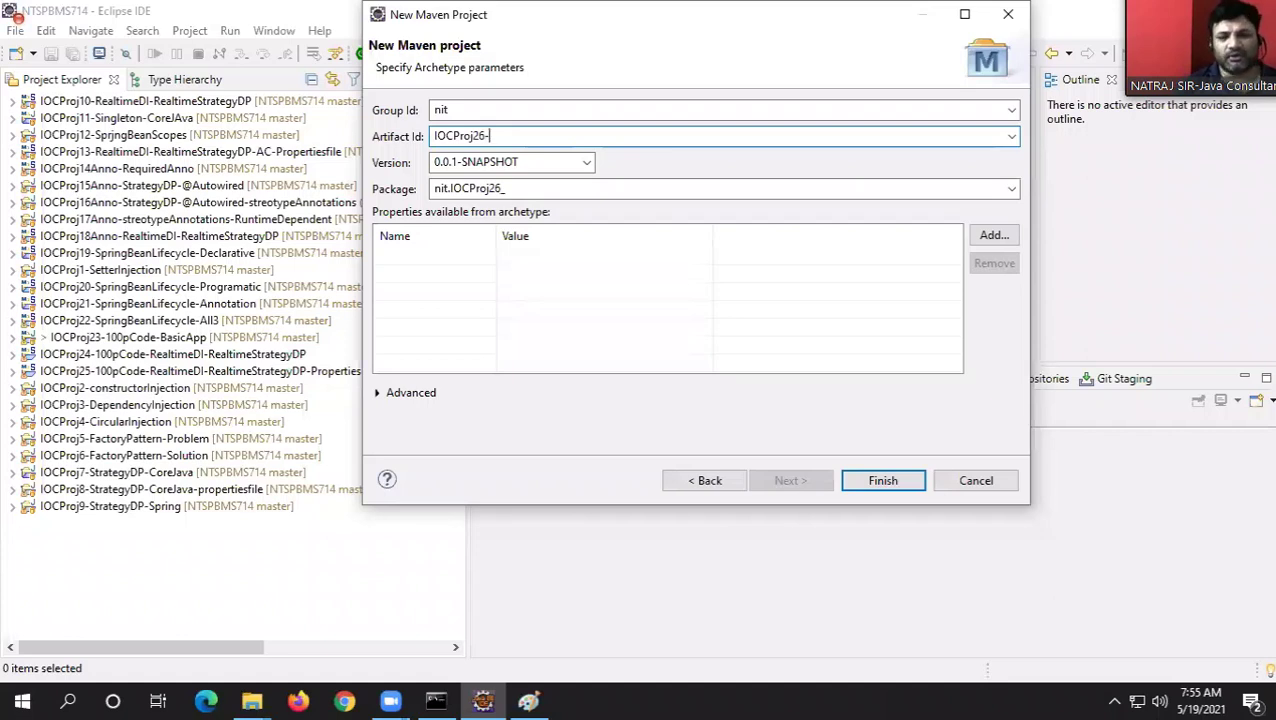
text(Depenency)
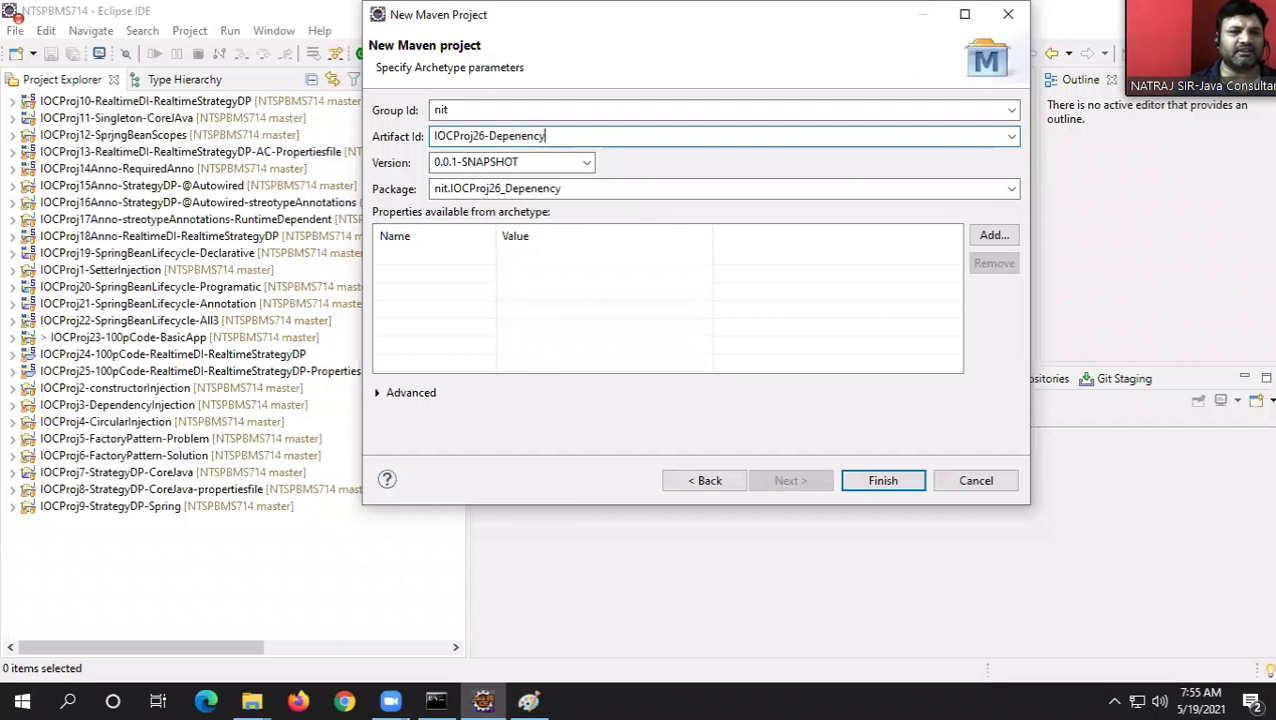
text(Loojp)
key(BackSpace)
text(kui)
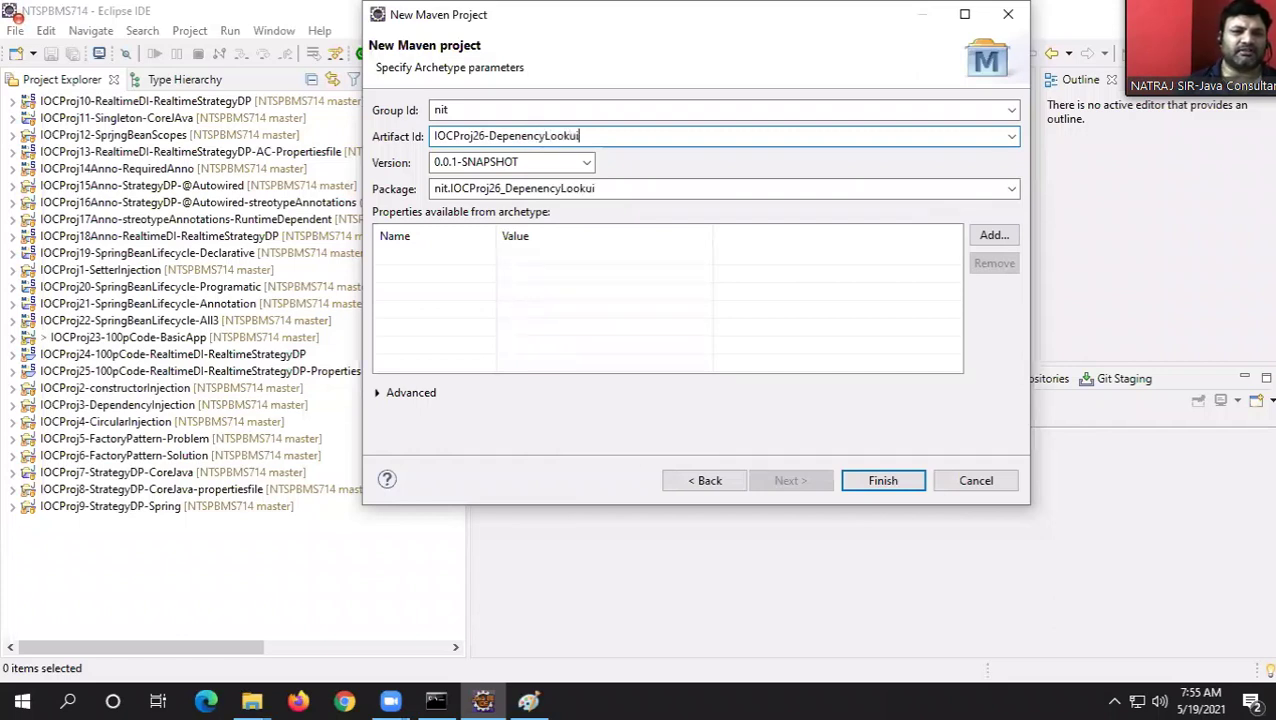
key(BackSpace)
text(p-T)
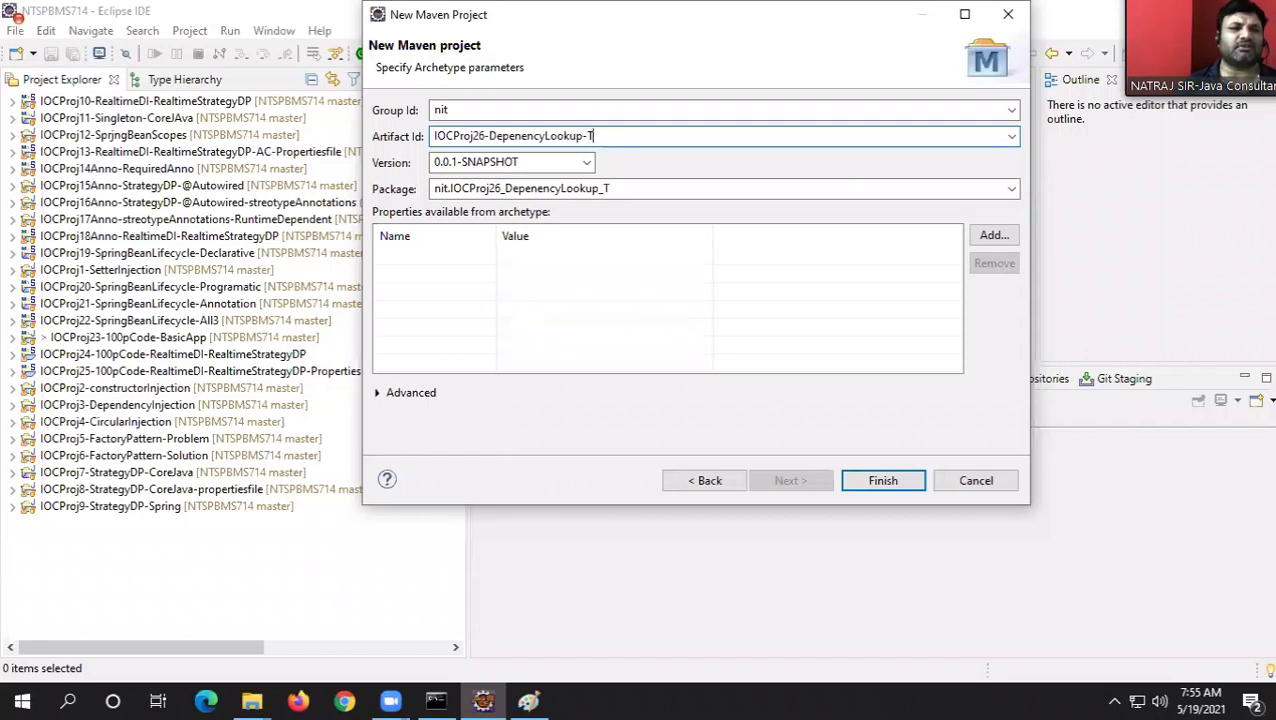
text(DL)
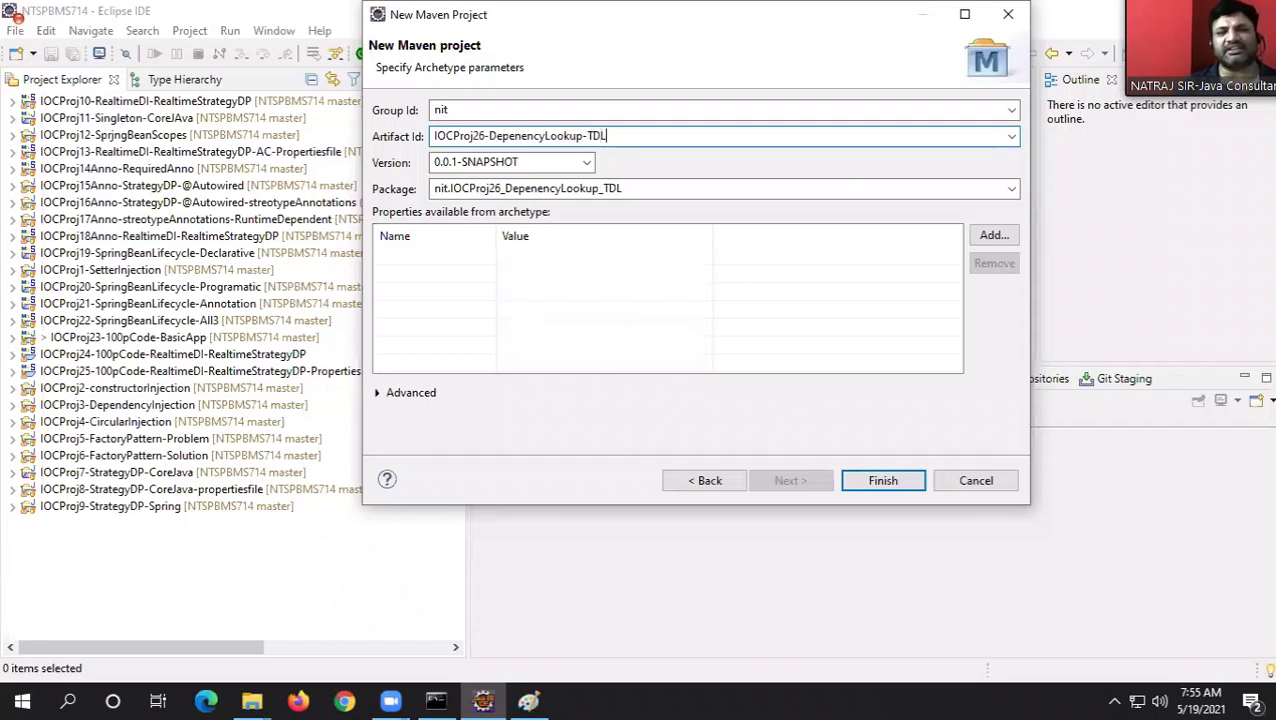
Step: Set the project's package to com.nt.test and create the Maven project
click(495, 188)
key(ctrl+a)
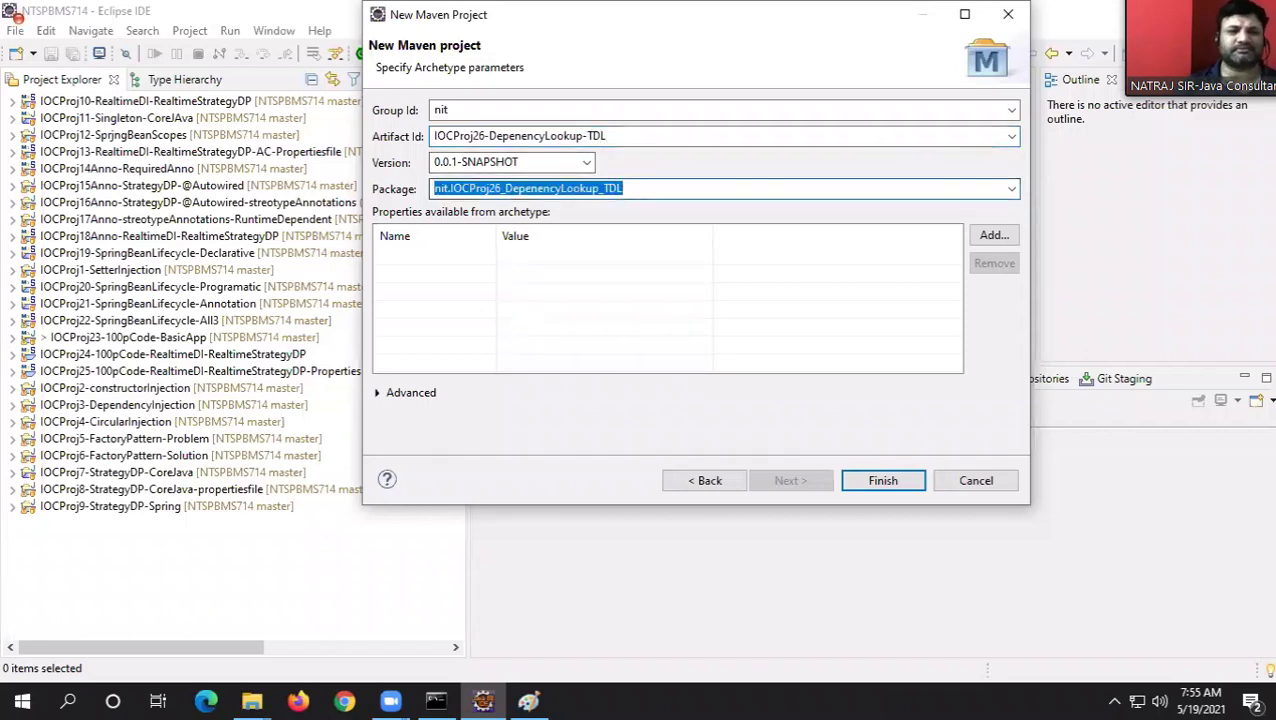
text(com.nt.test)
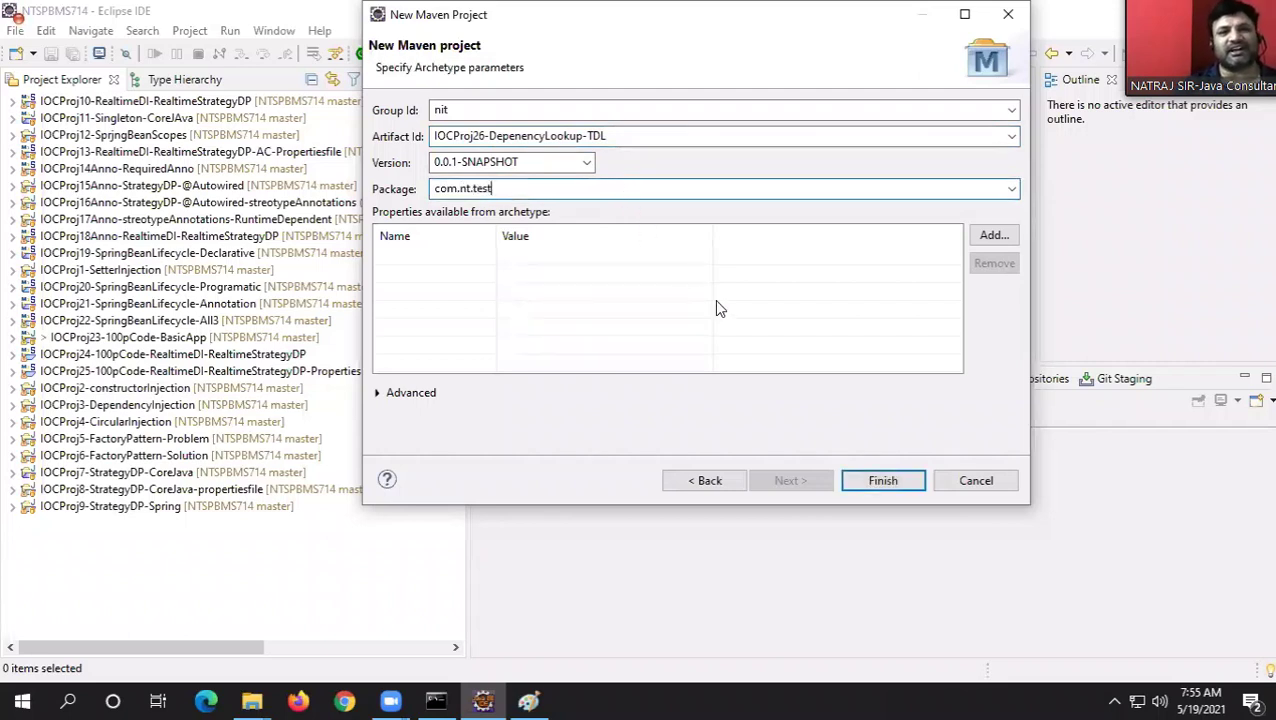
click(884, 481)
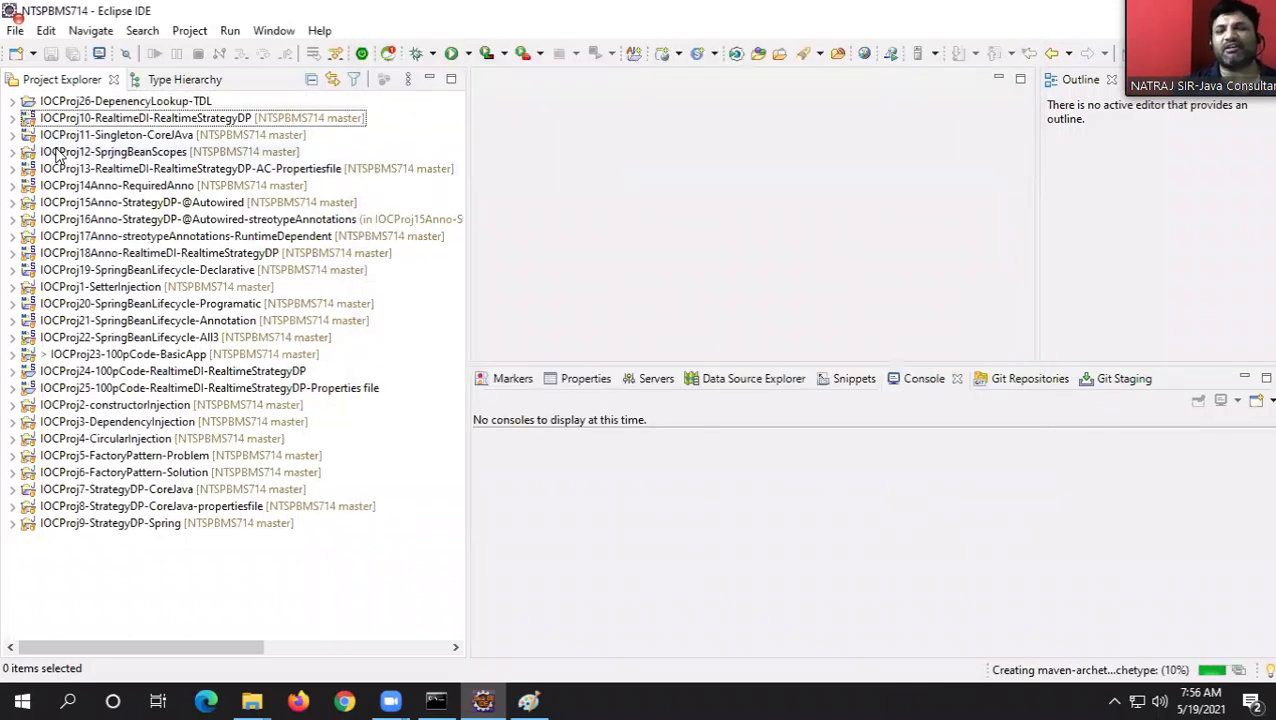
Step: Review the Dependency Lookup examples in the Paint notes and return to the Eclipse workspace
click(522, 703)
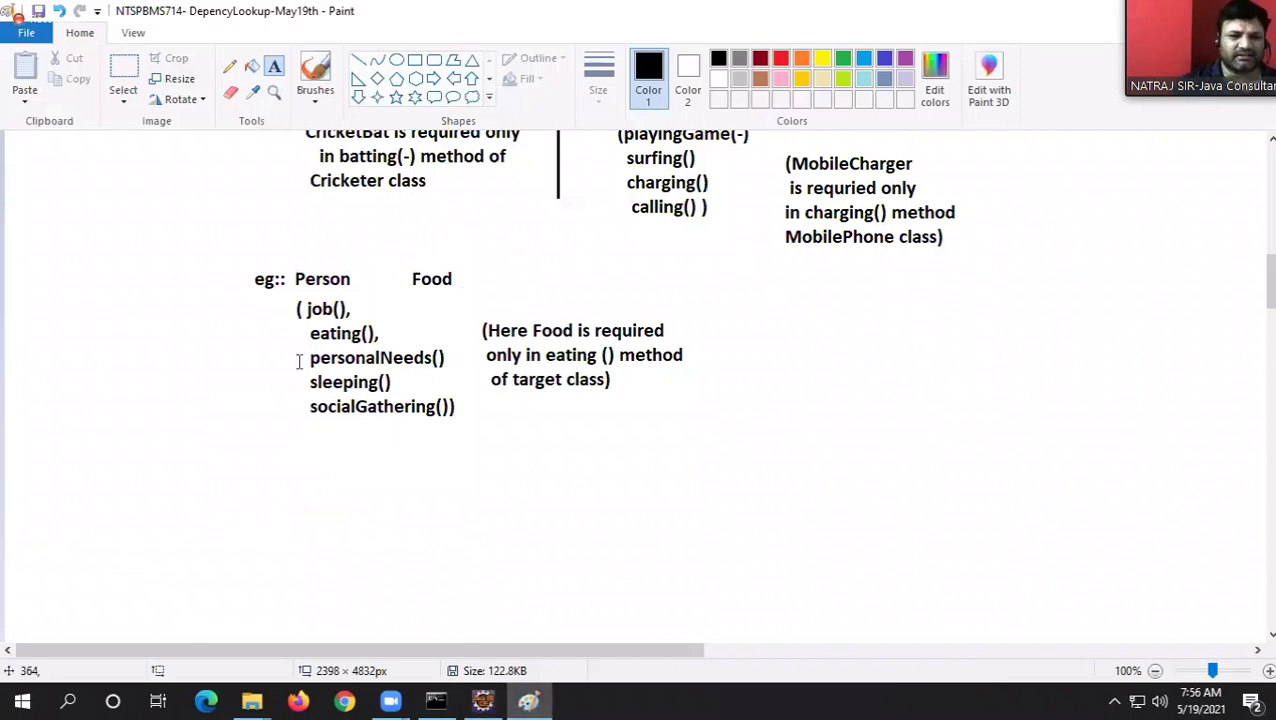
scroll(294, 370, up, 3)
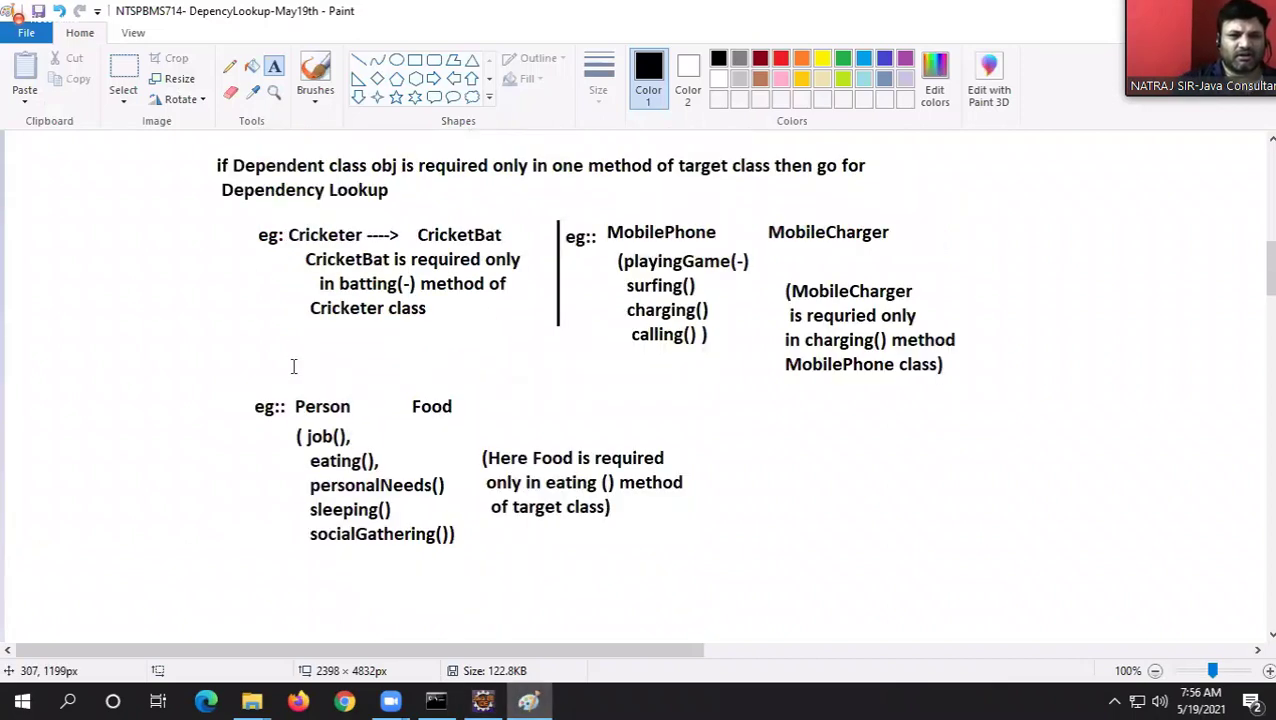
click(483, 705)
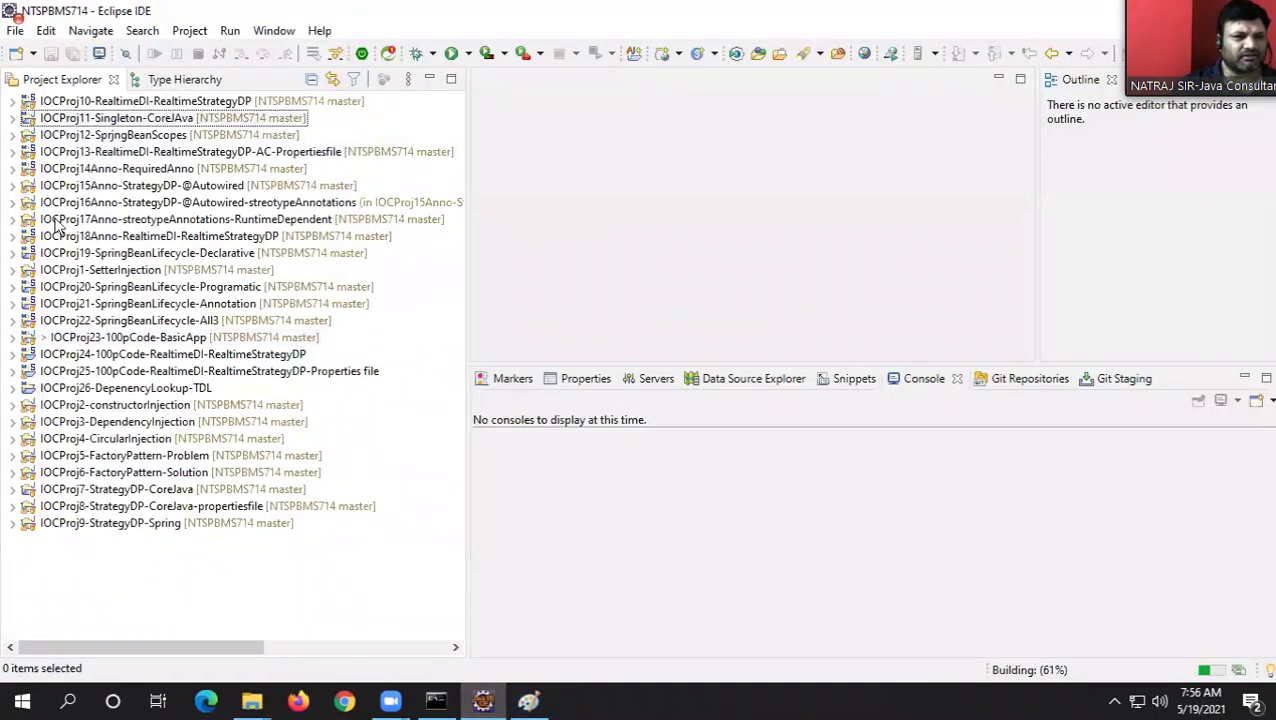
Step: Delete the project IOCProj26-DepenencyLookup-TDL from the workspace together with its contents on disk
click(12, 390)
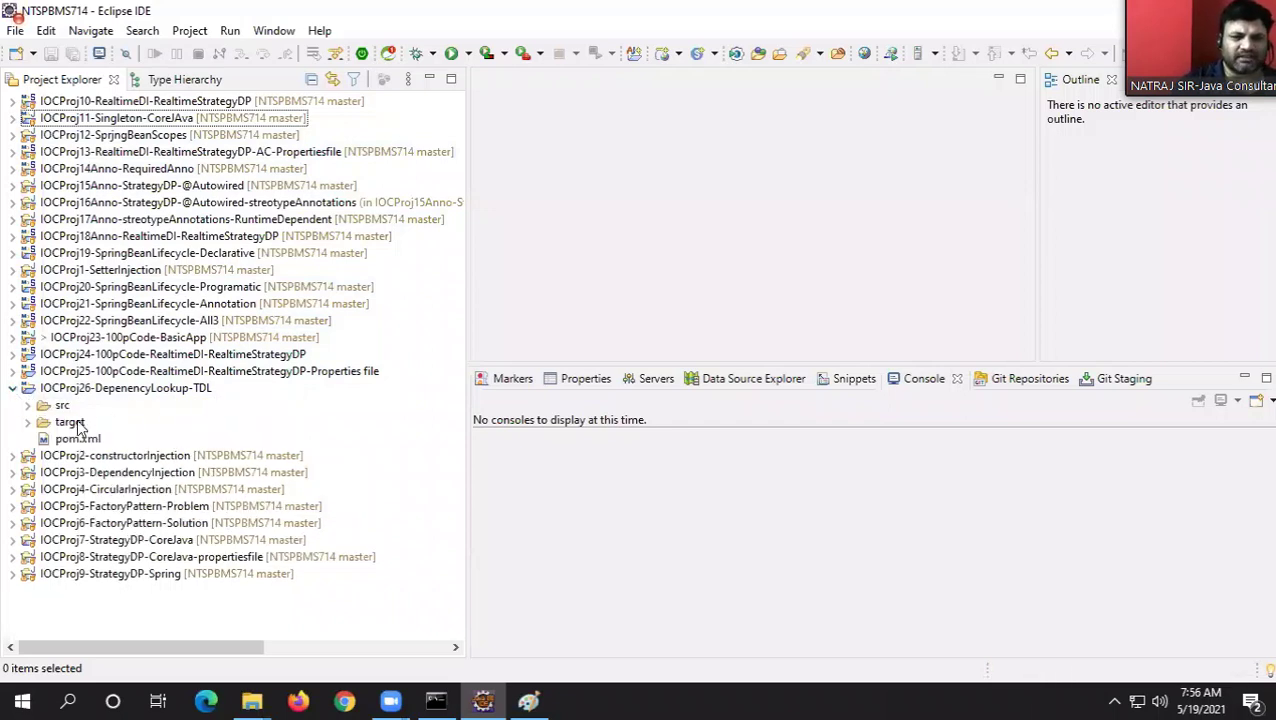
click(12, 388)
click(94, 395)
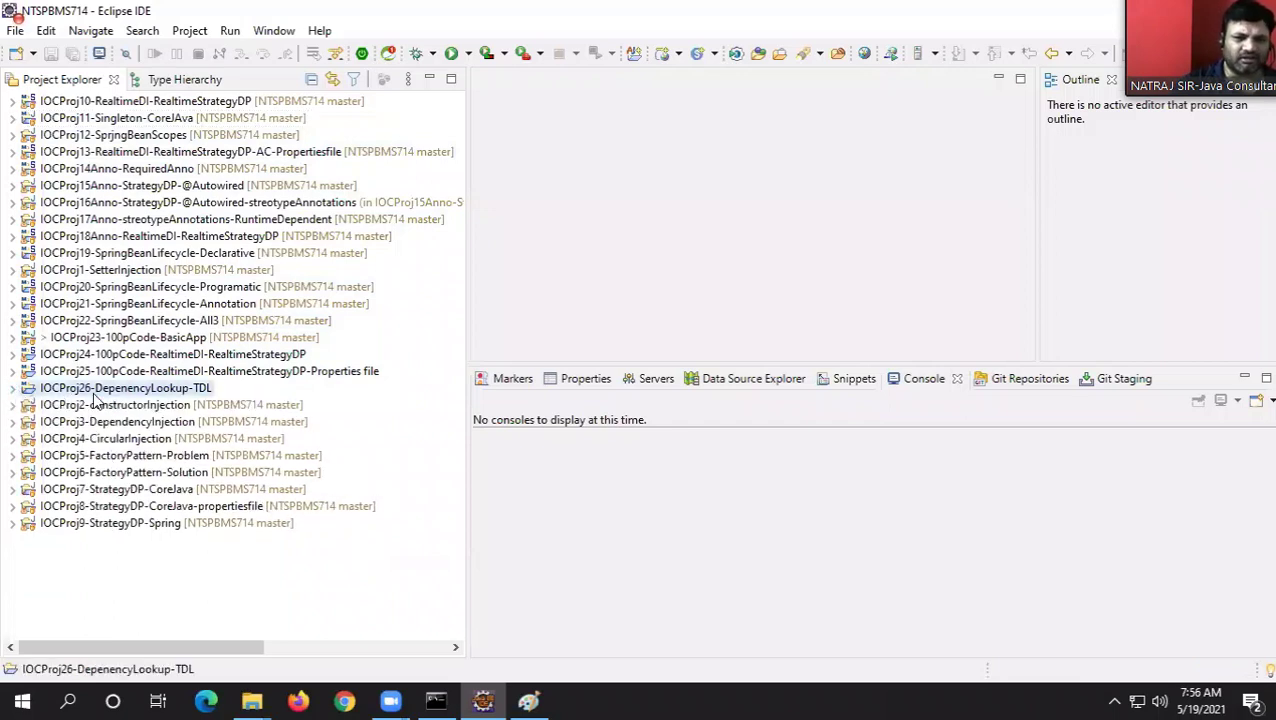
key(Delete)
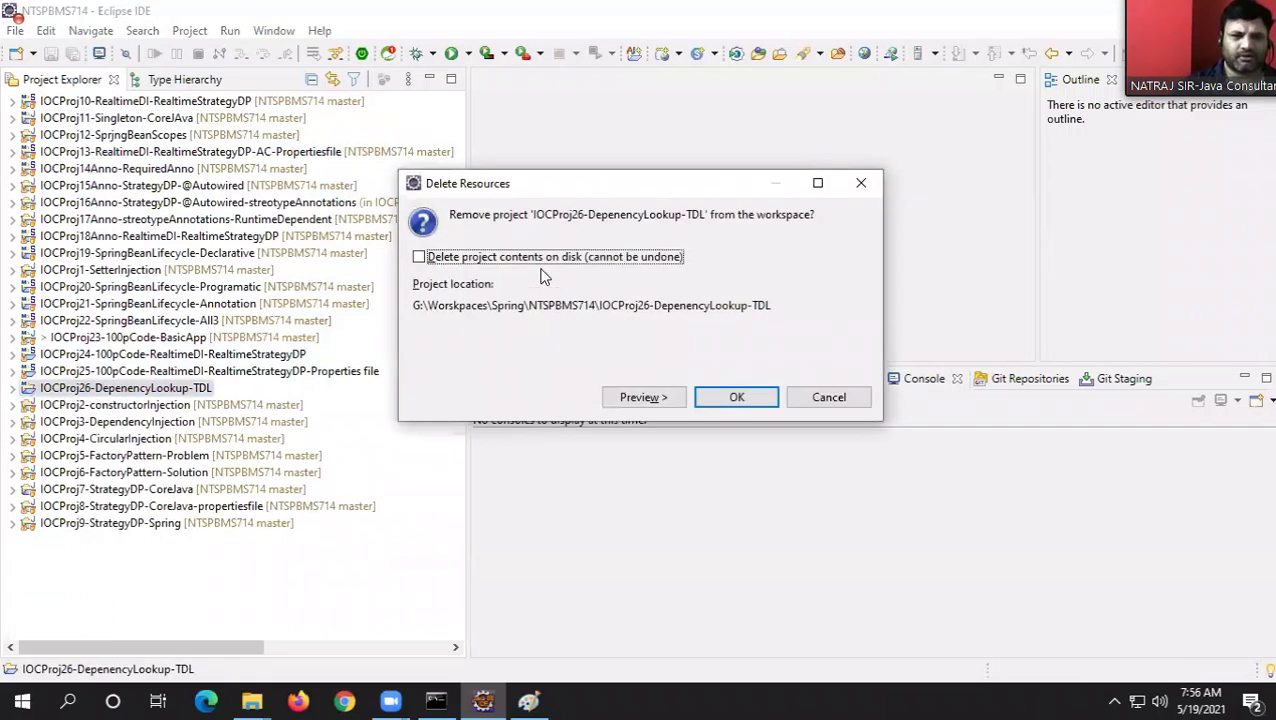
click(419, 257)
click(718, 397)
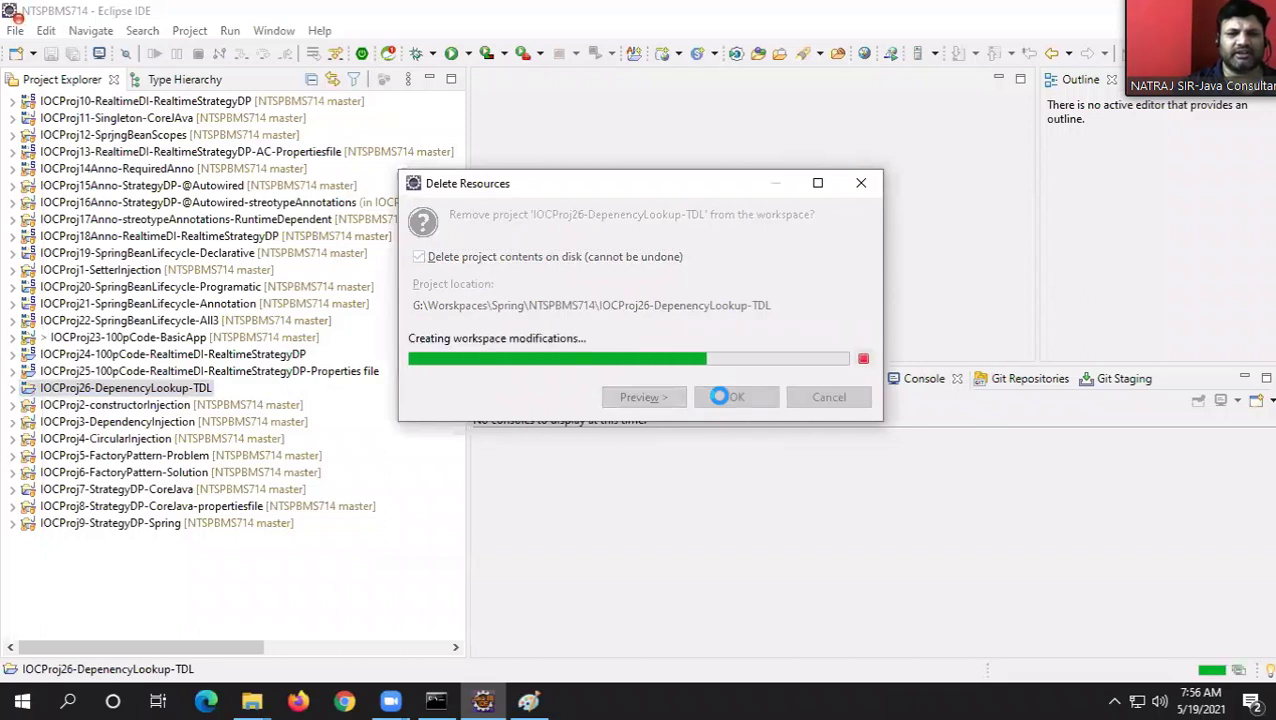
Step: Start a new Maven project, filter the archetypes by maven-archetype-qu and choose maven-archetype-quickstart 1.4 from org.apache.maven.archetypes
click(15, 30)
mouse_move(93, 57)
click(430, 50)
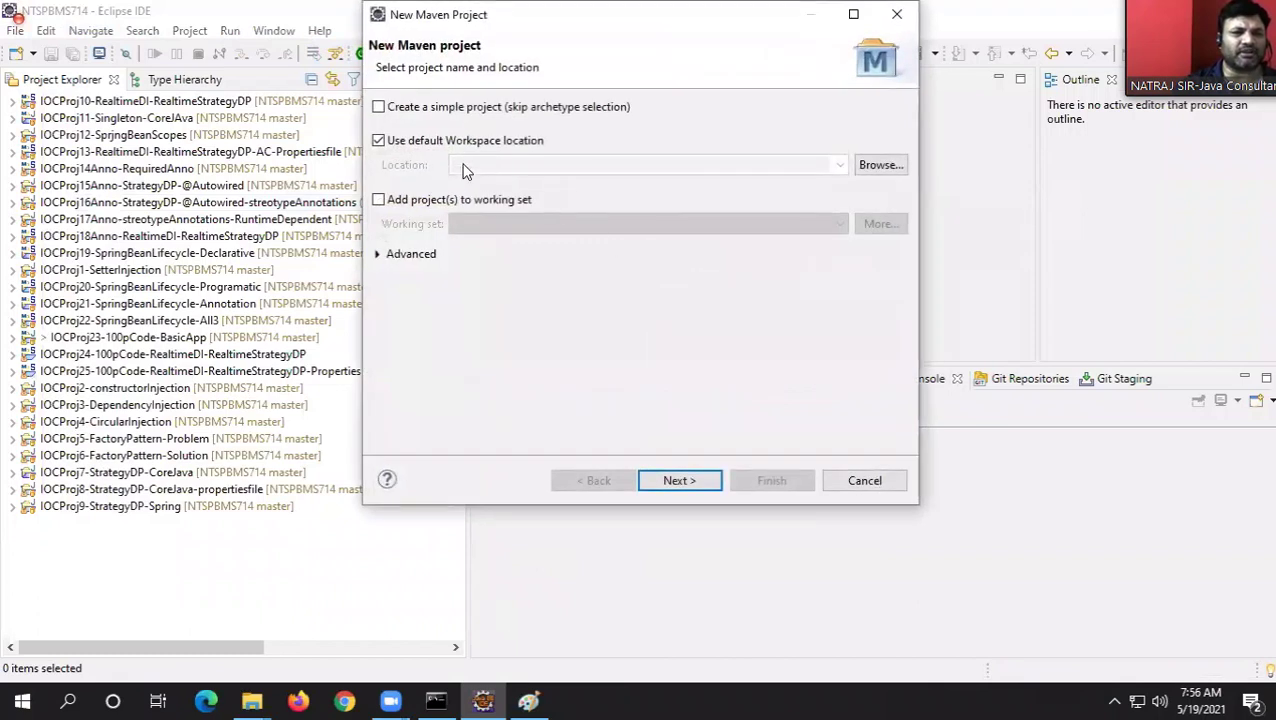
click(674, 479)
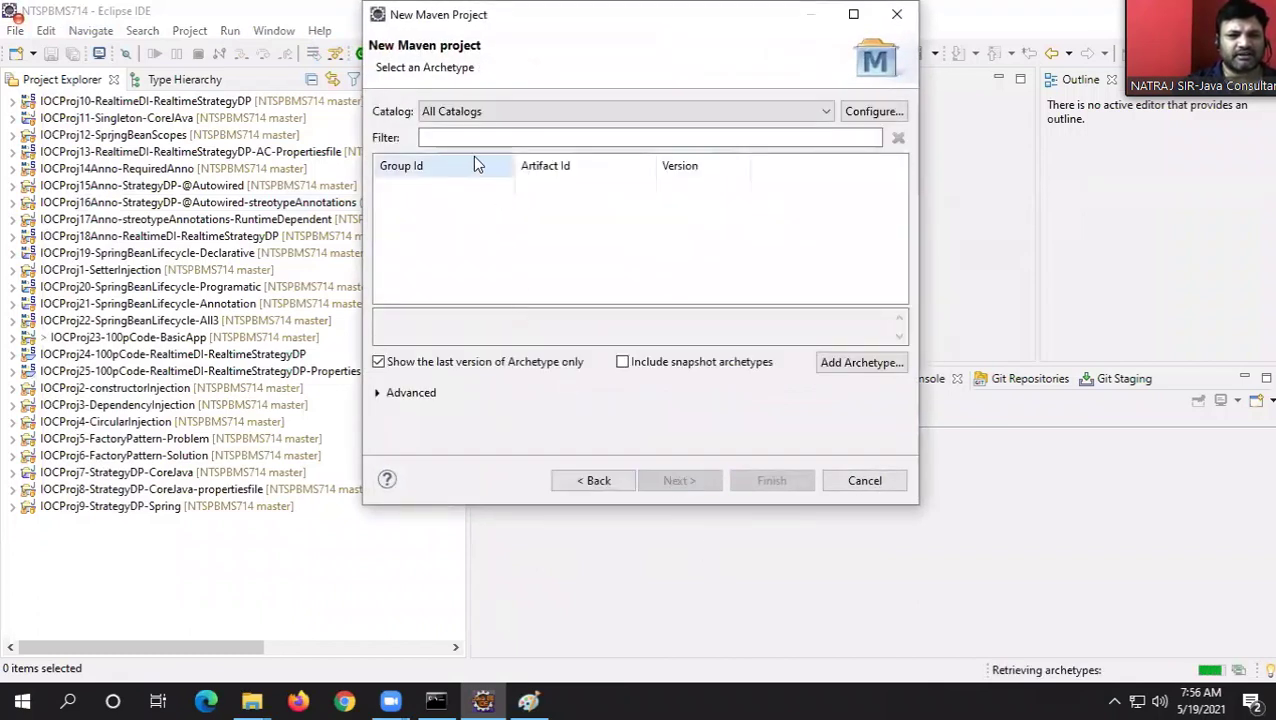
click(441, 137)
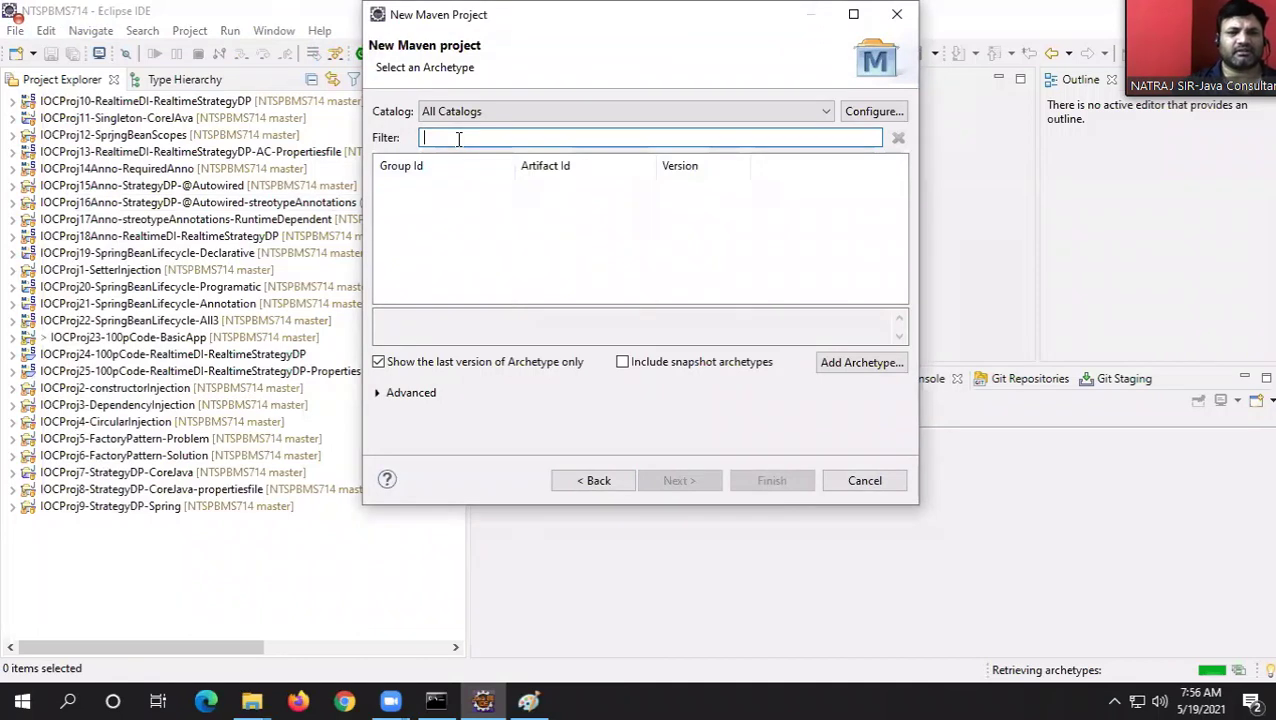
text(.)
key(BackSpace)
text(mav)
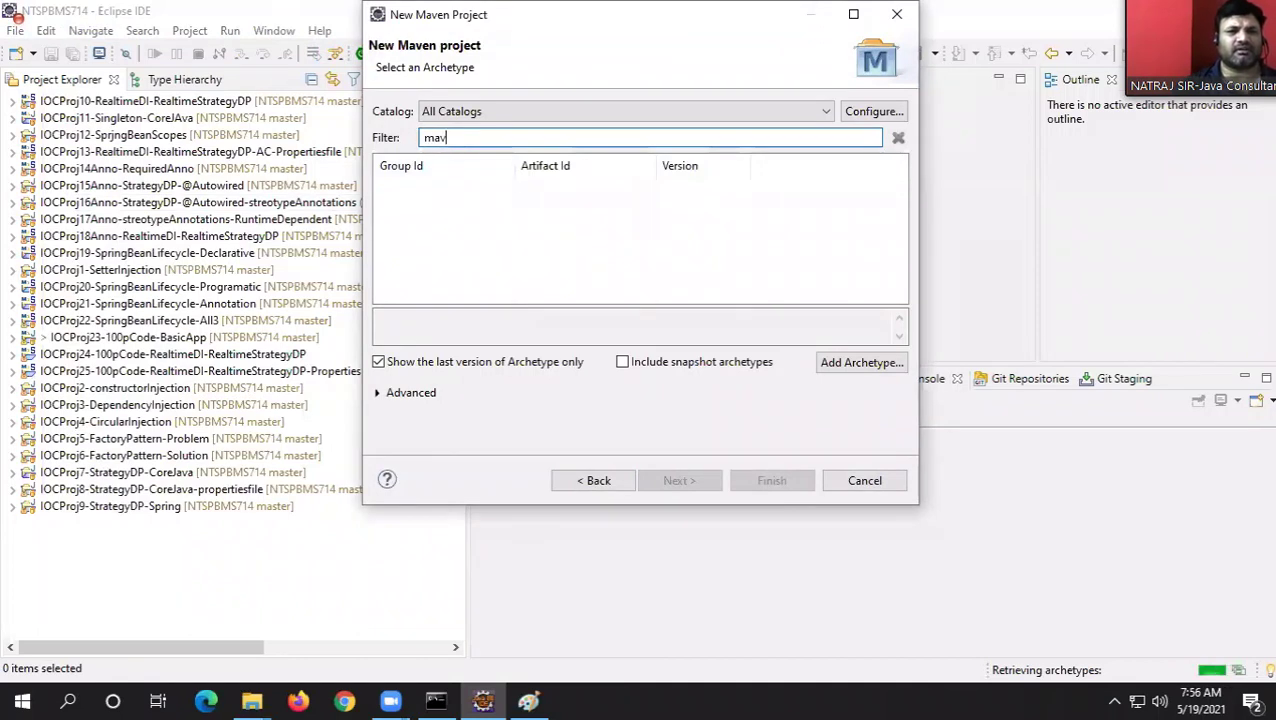
text(en-archetype-qu)
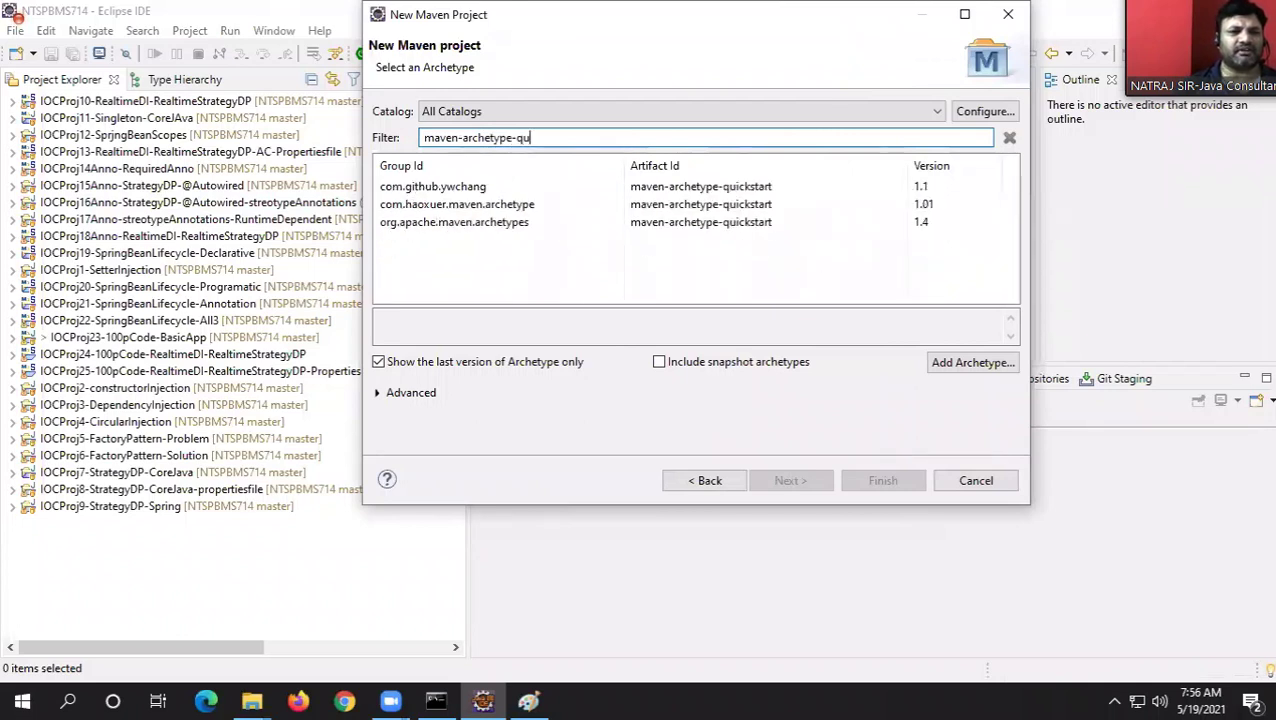
click(680, 223)
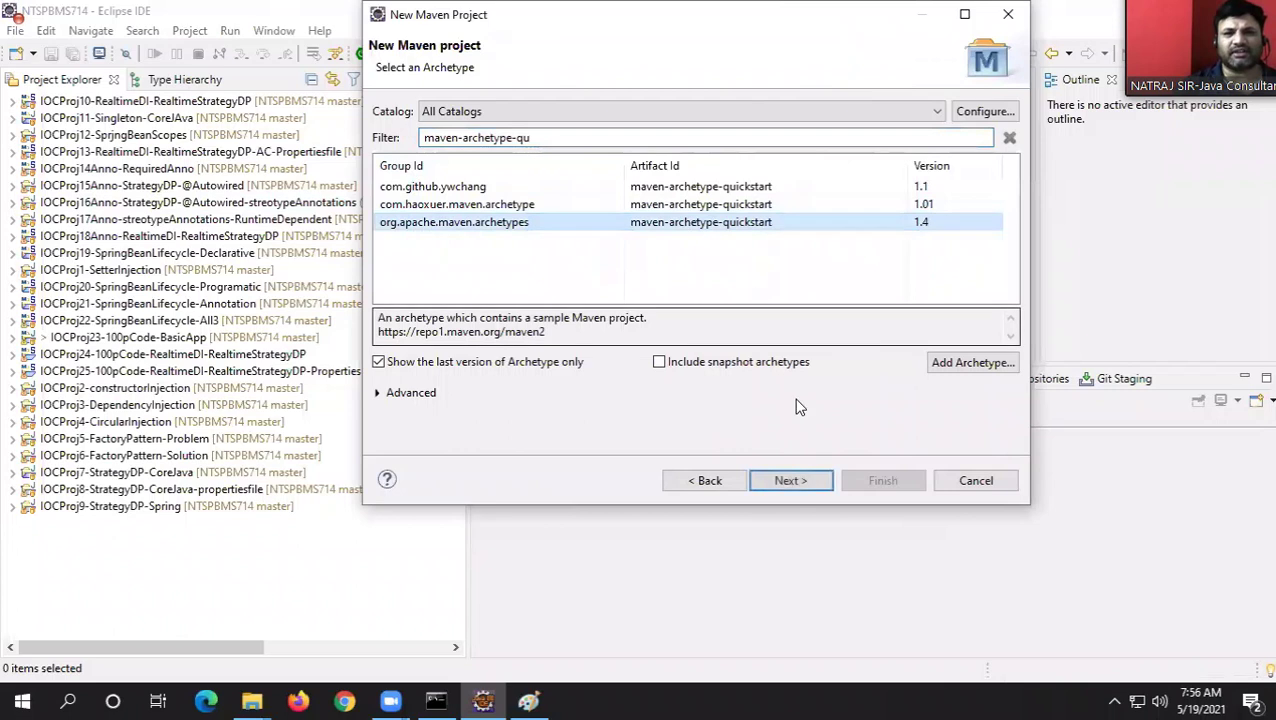
click(791, 481)
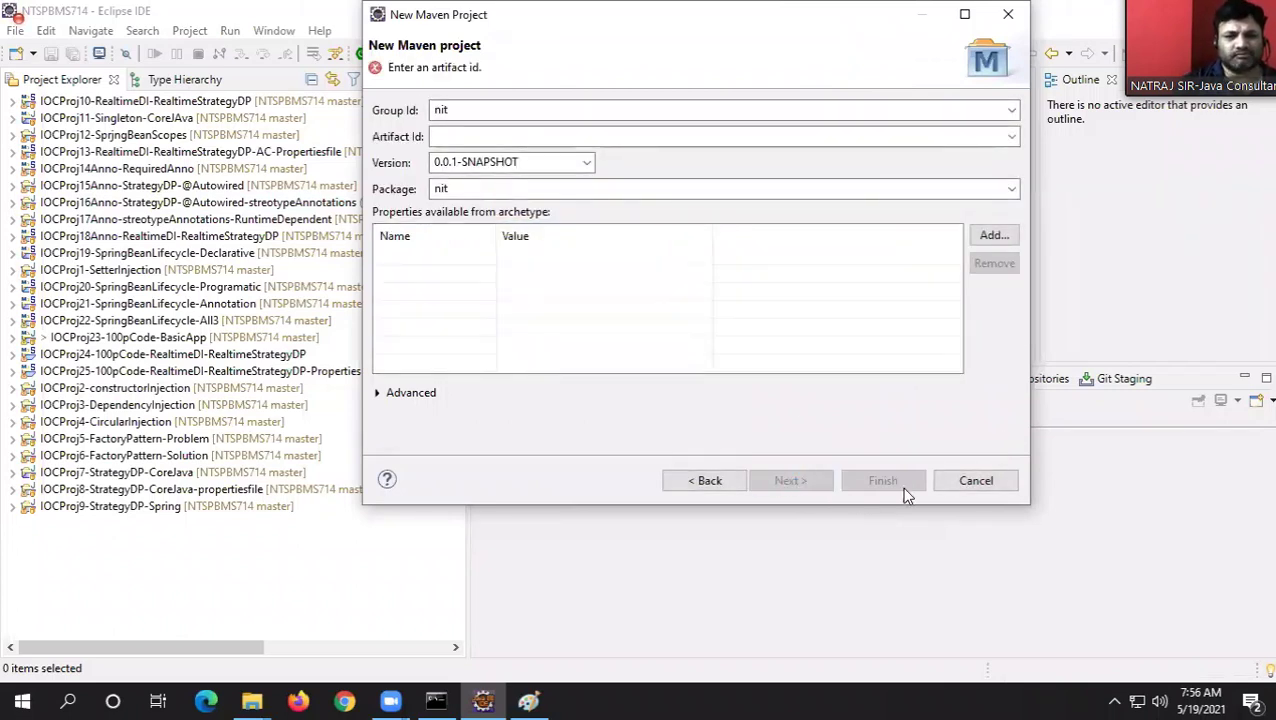
Step: Set the new Maven project's artifact ID to IOCProj26-Decl-TraditionalDependencyLookup
click(477, 137)
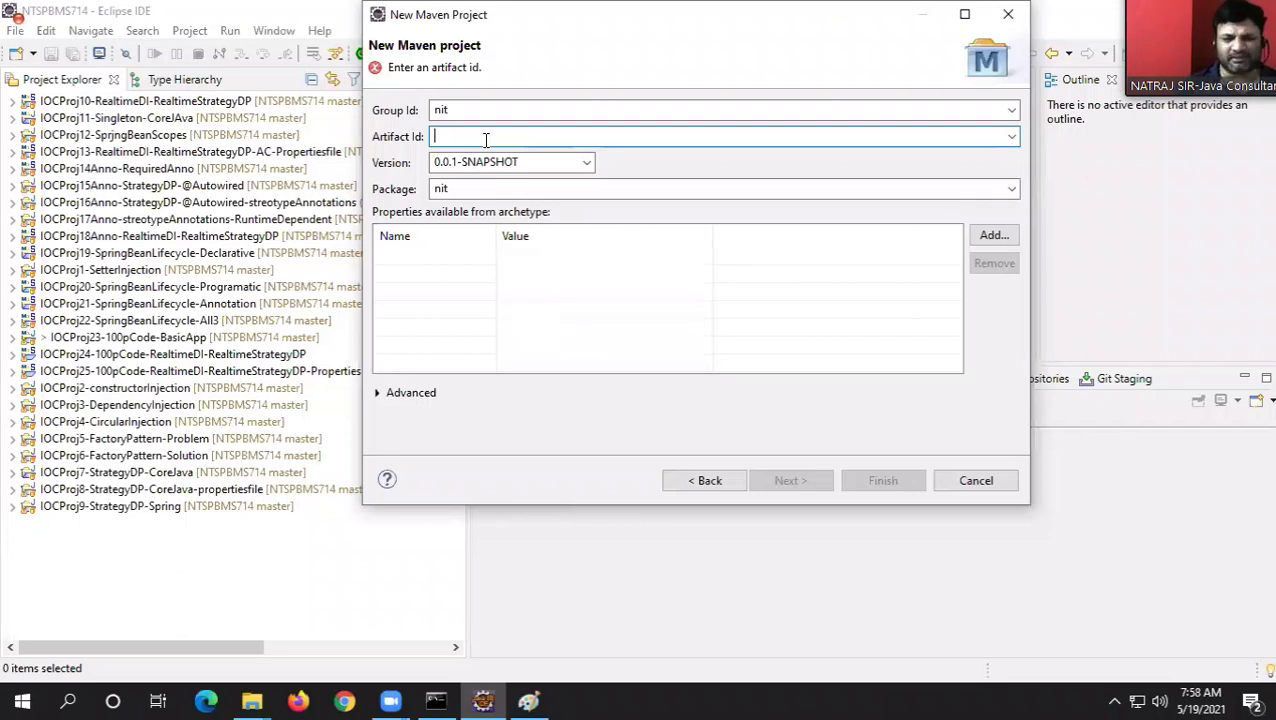
text(I)
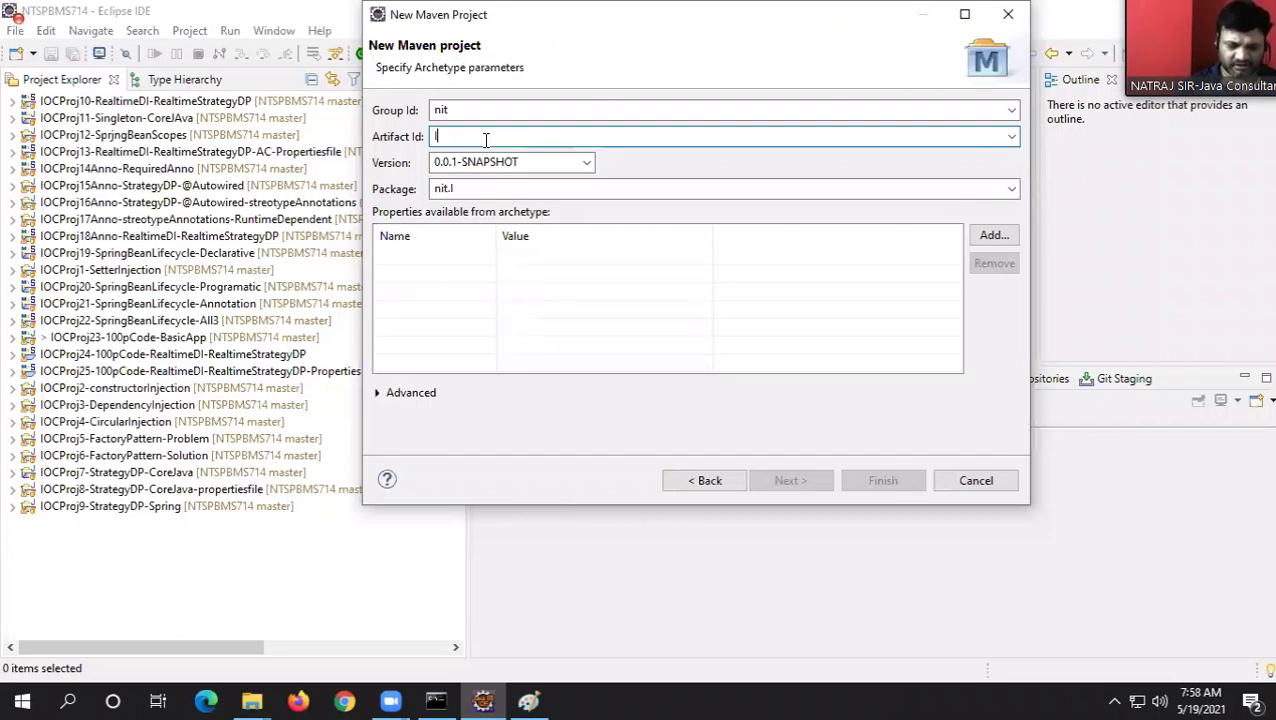
text(OCPro)
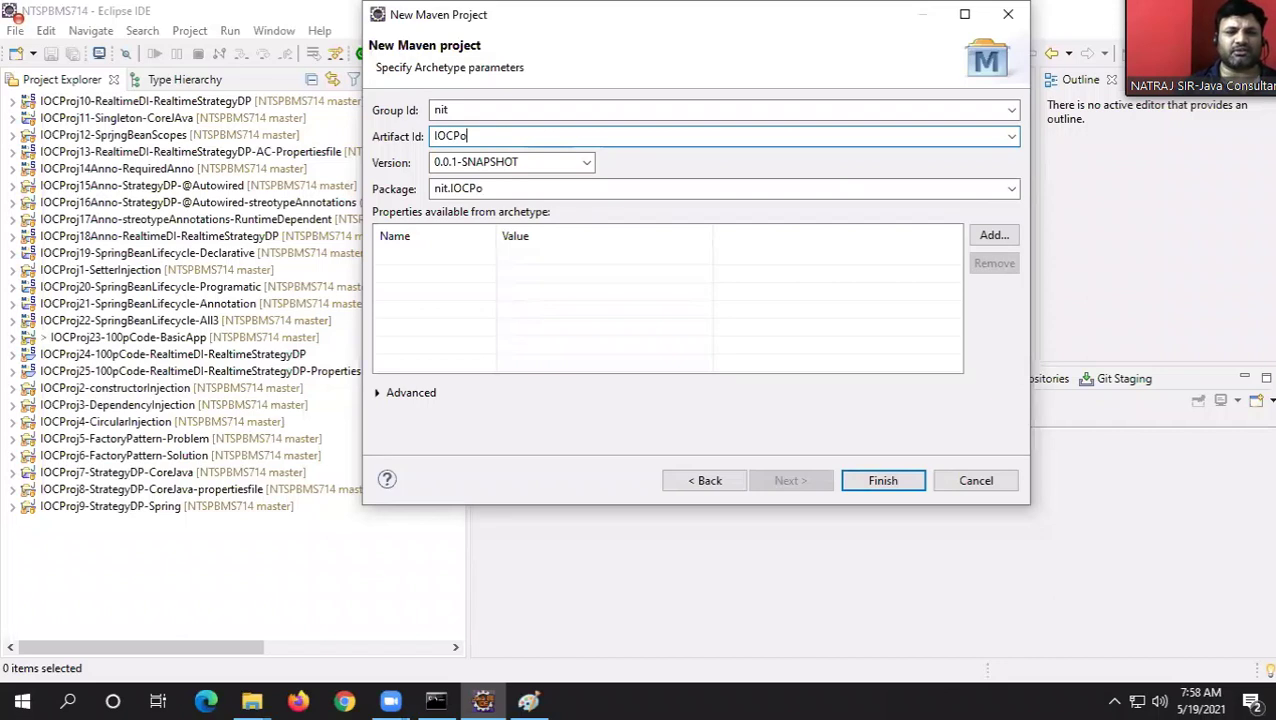
text(j)
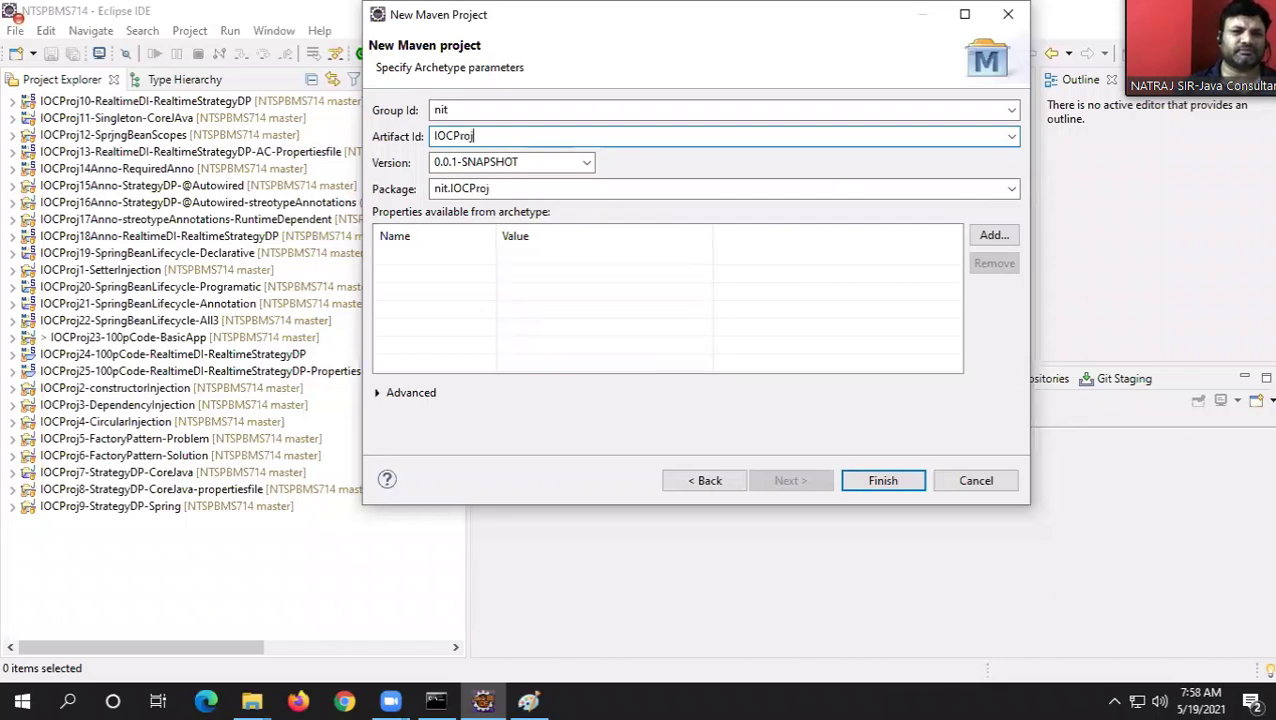
text(26)
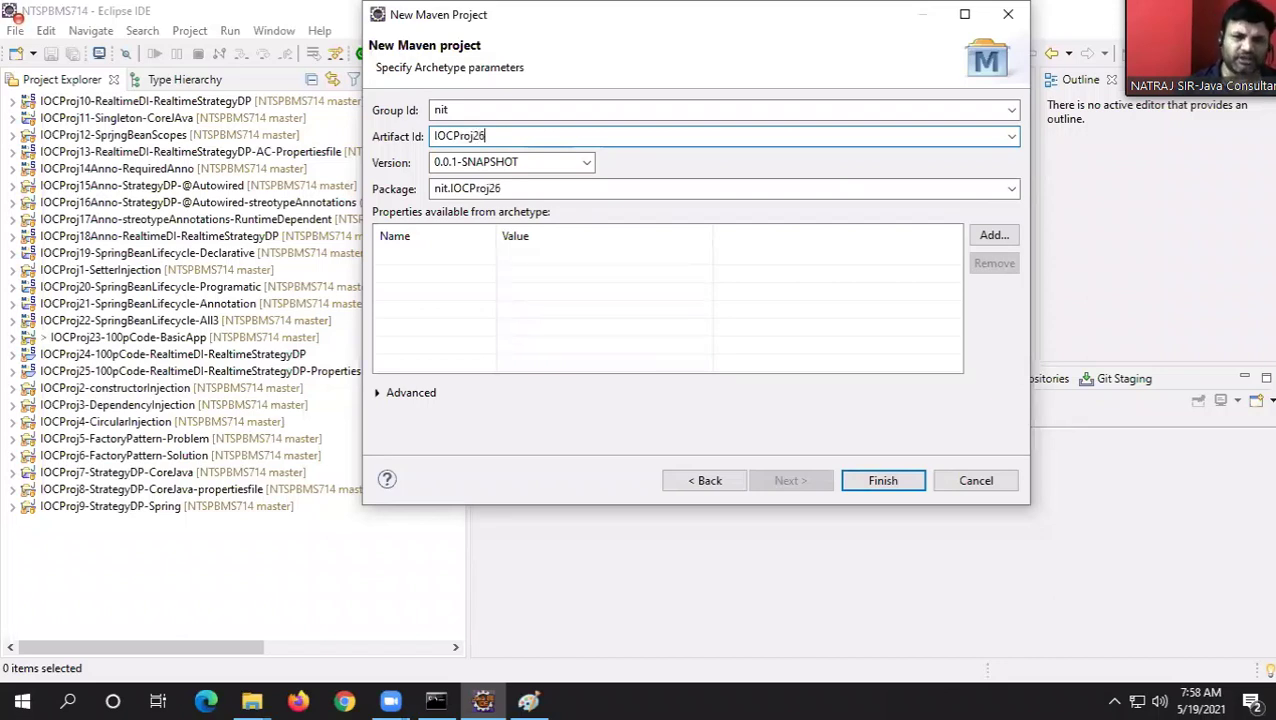
text(-Tra)
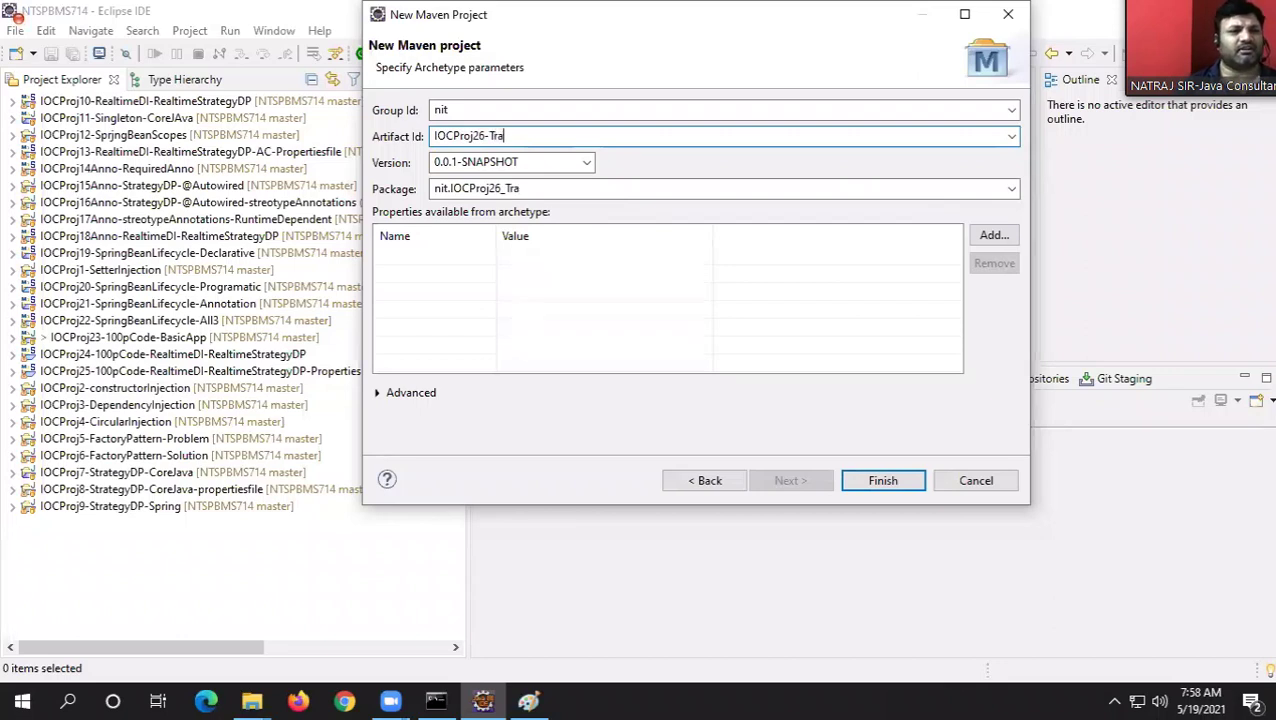
key(BackSpace)
key(BackSpace)
key(BackSpace)
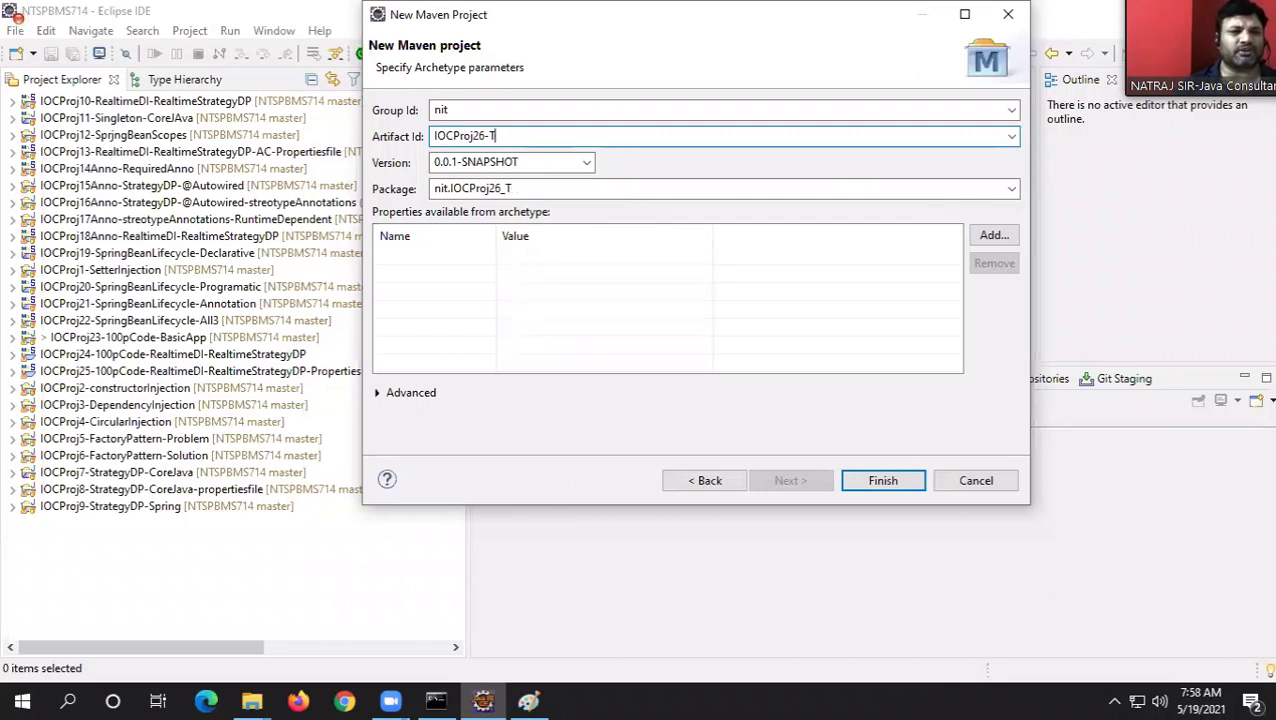
text(Decl-)
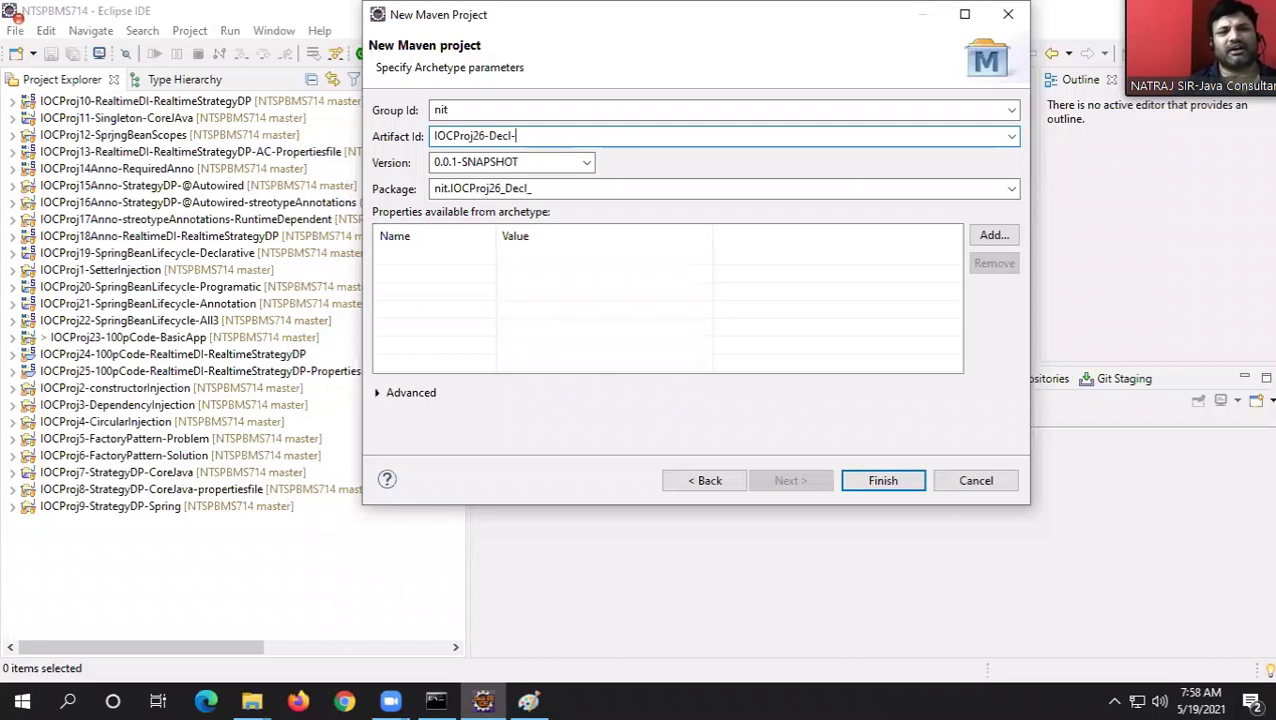
text(Trans)
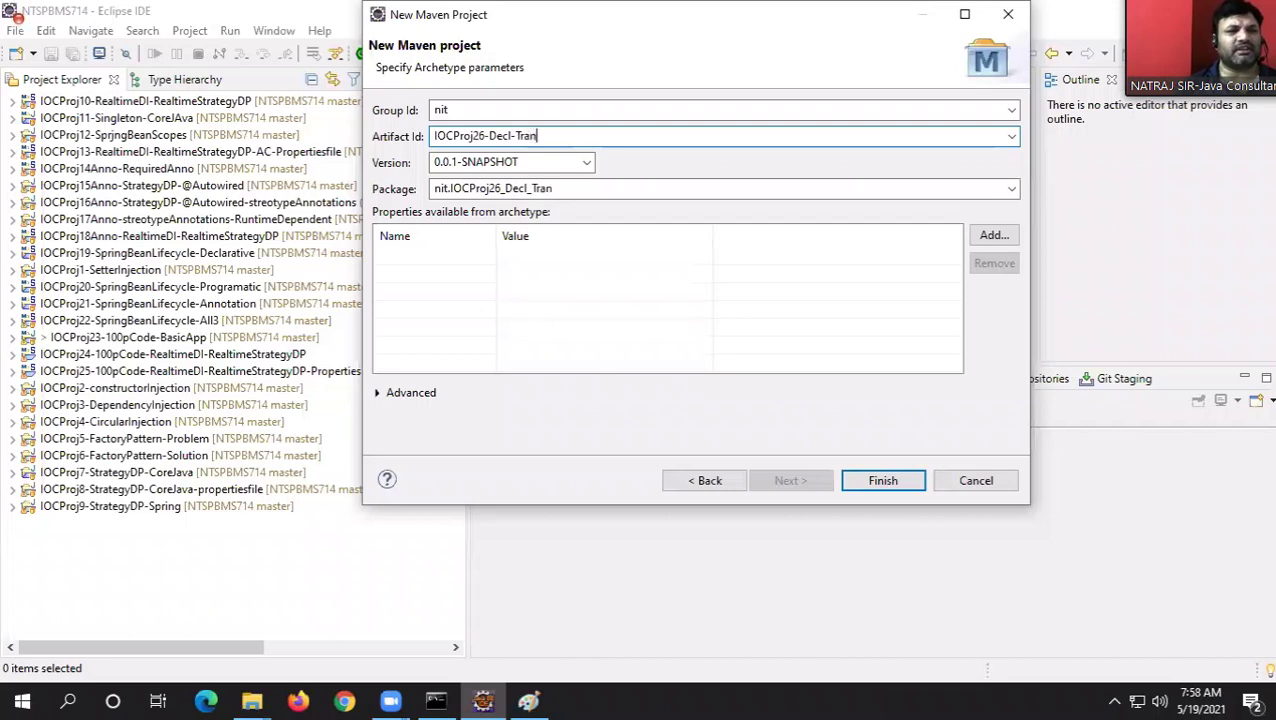
key(BackSpace)
text(d)
key(BackSpace)
key(BackSpace)
text(a)
key(BackSpace)
text(d)
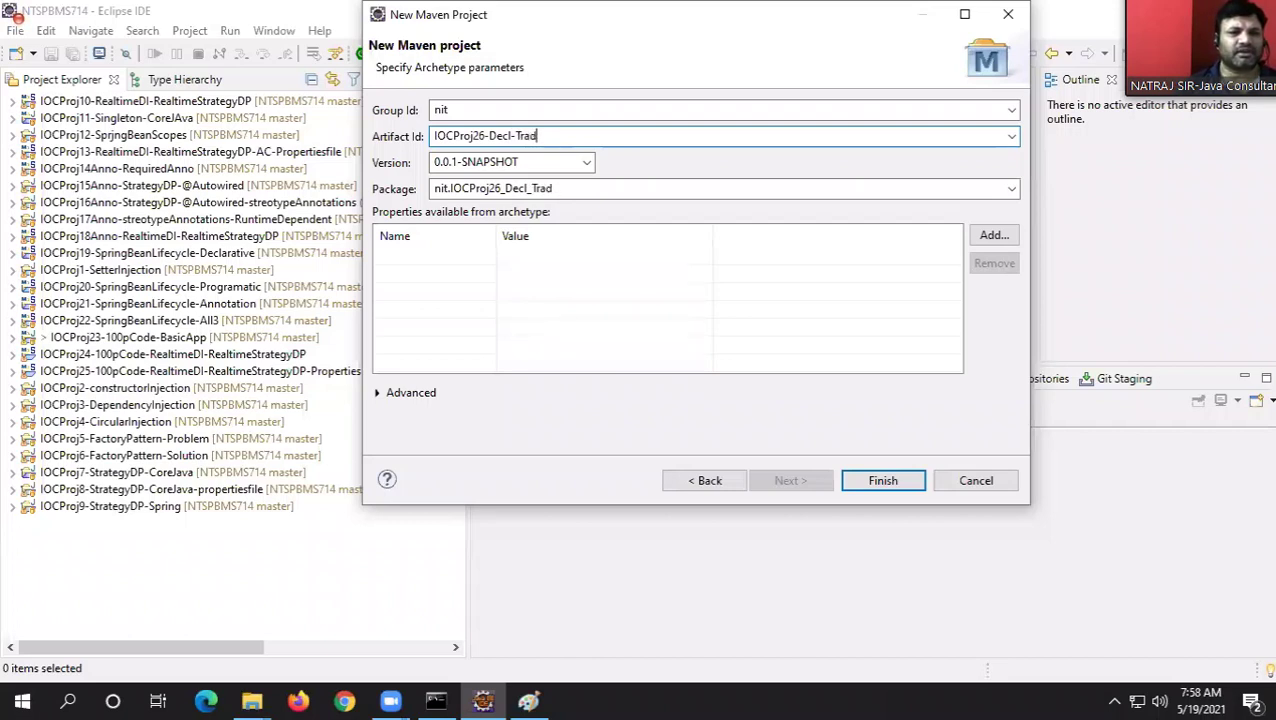
text(itional)
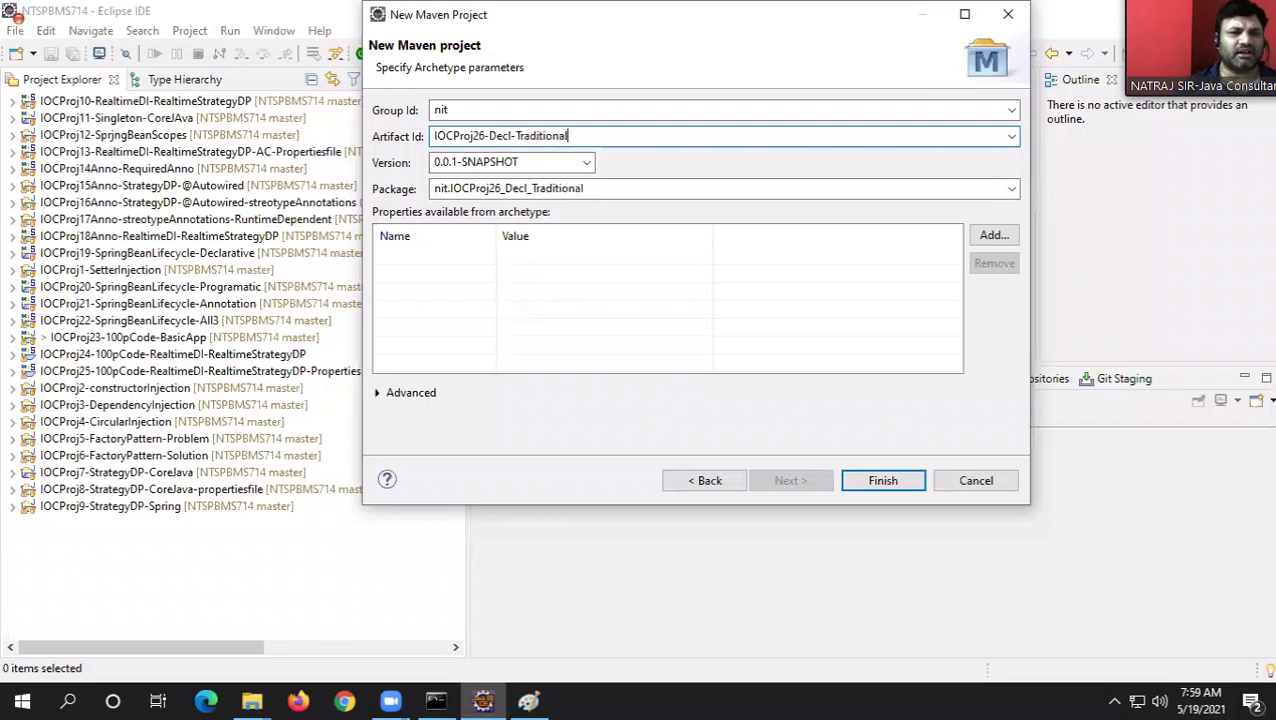
text(Depen)
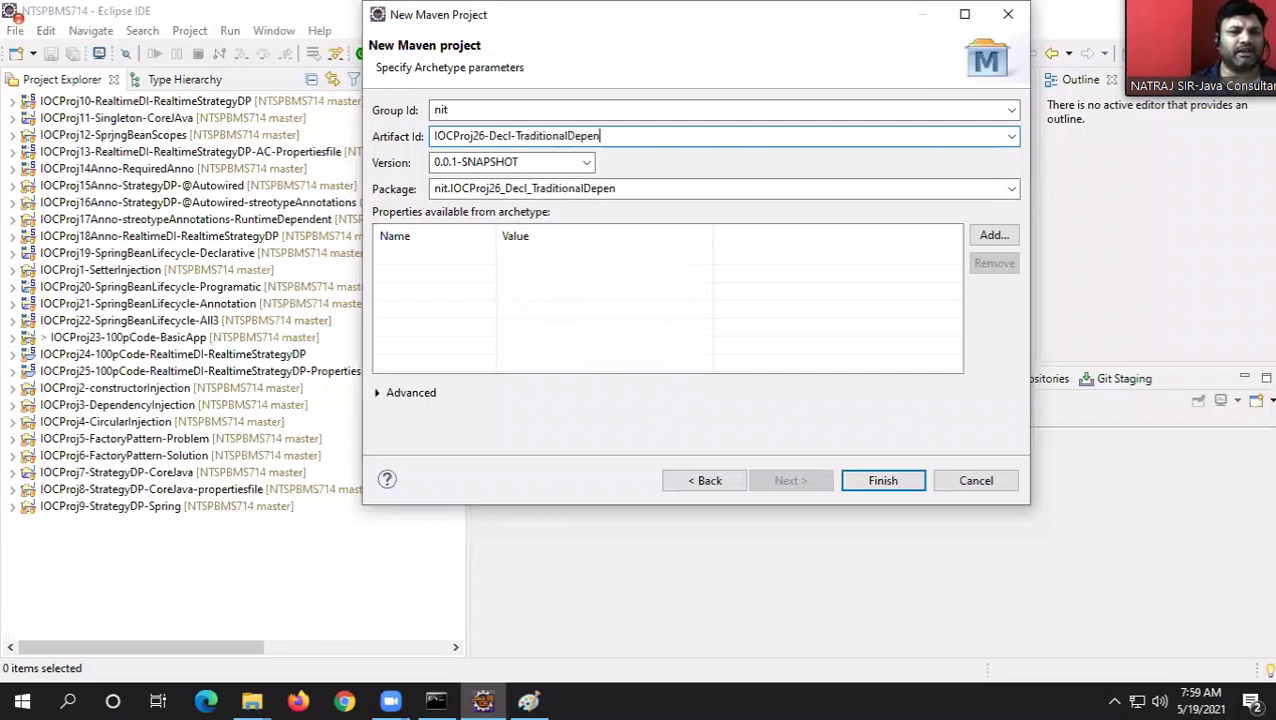
text(dencyLookup)
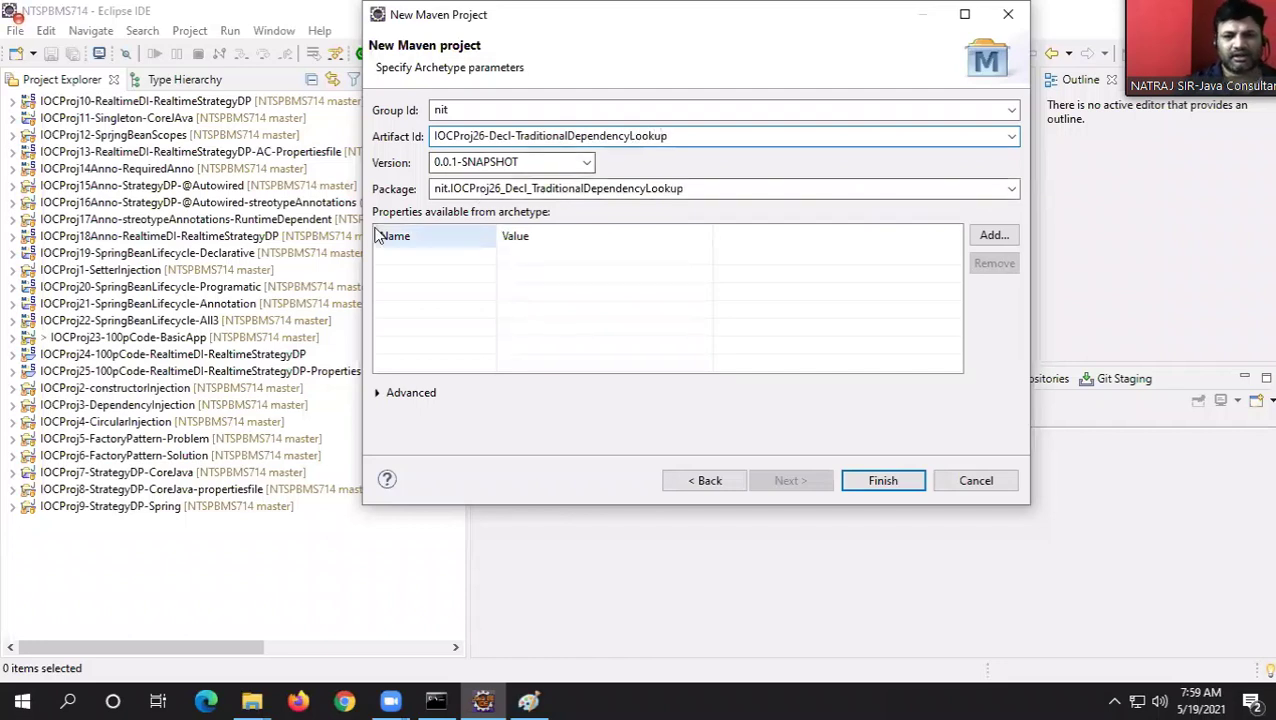
Step: Set the package to com.nt.test and create the quickstart Maven project
double_click(705, 190)
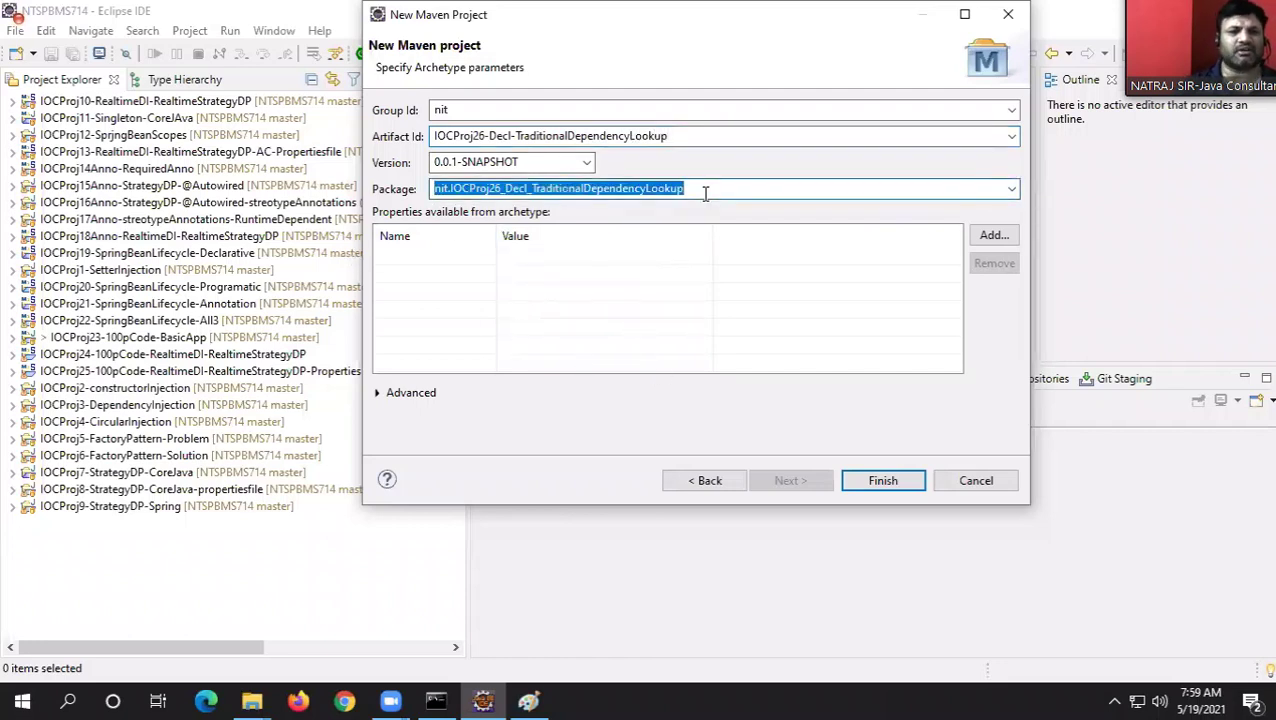
text(com.nt.test)
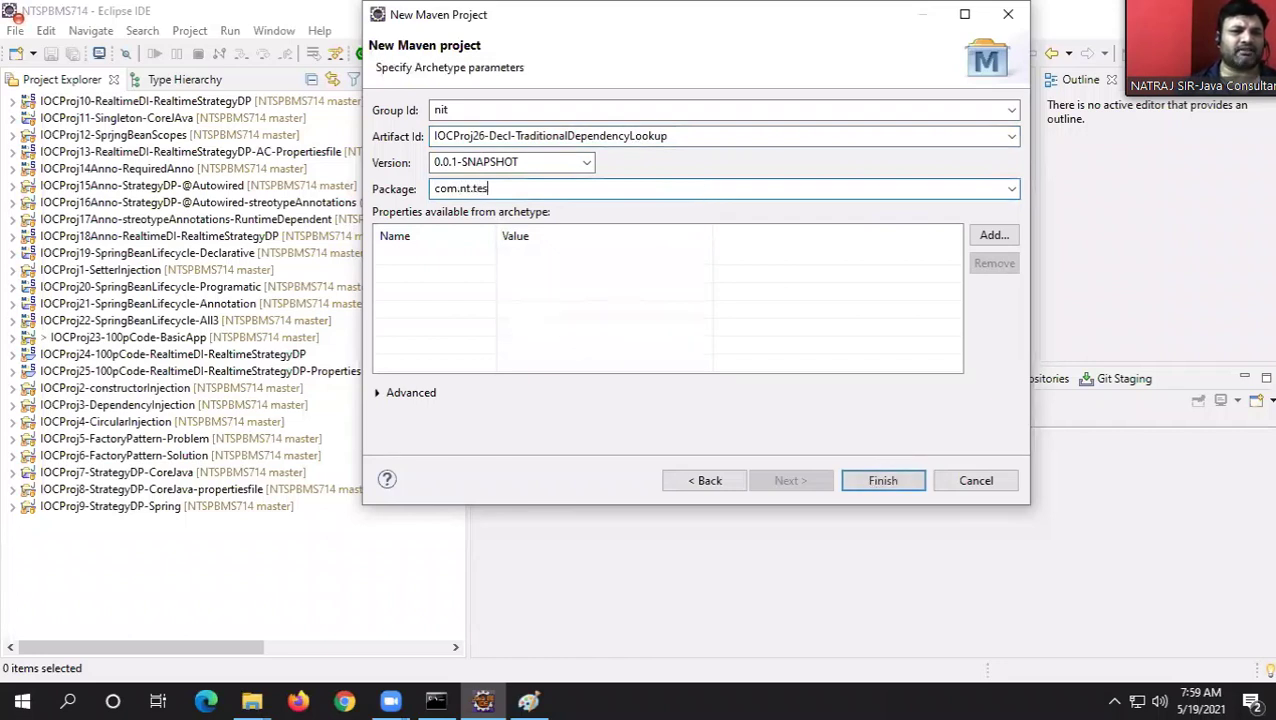
click(884, 481)
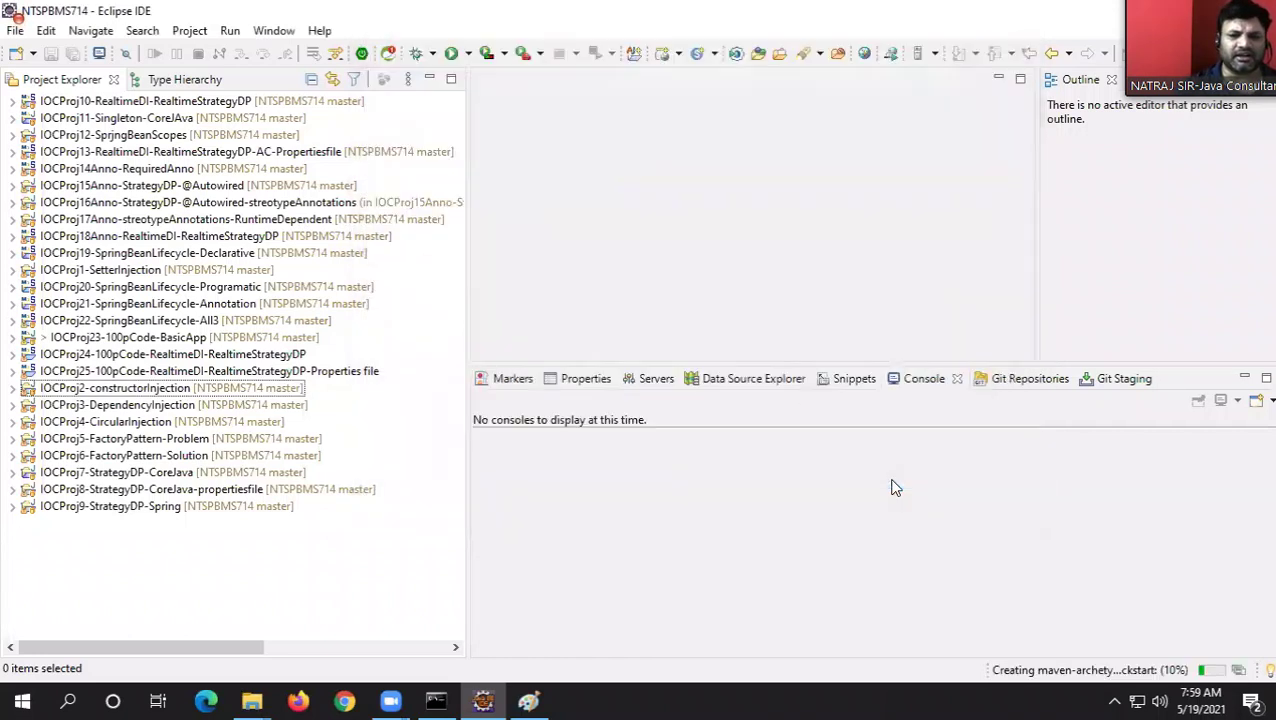
Step: Switch to the Paint notes and add a wide text box below the Person and Food example reading "To perform Dependency Lookup"
click(528, 700)
scroll(287, 454, down, 2)
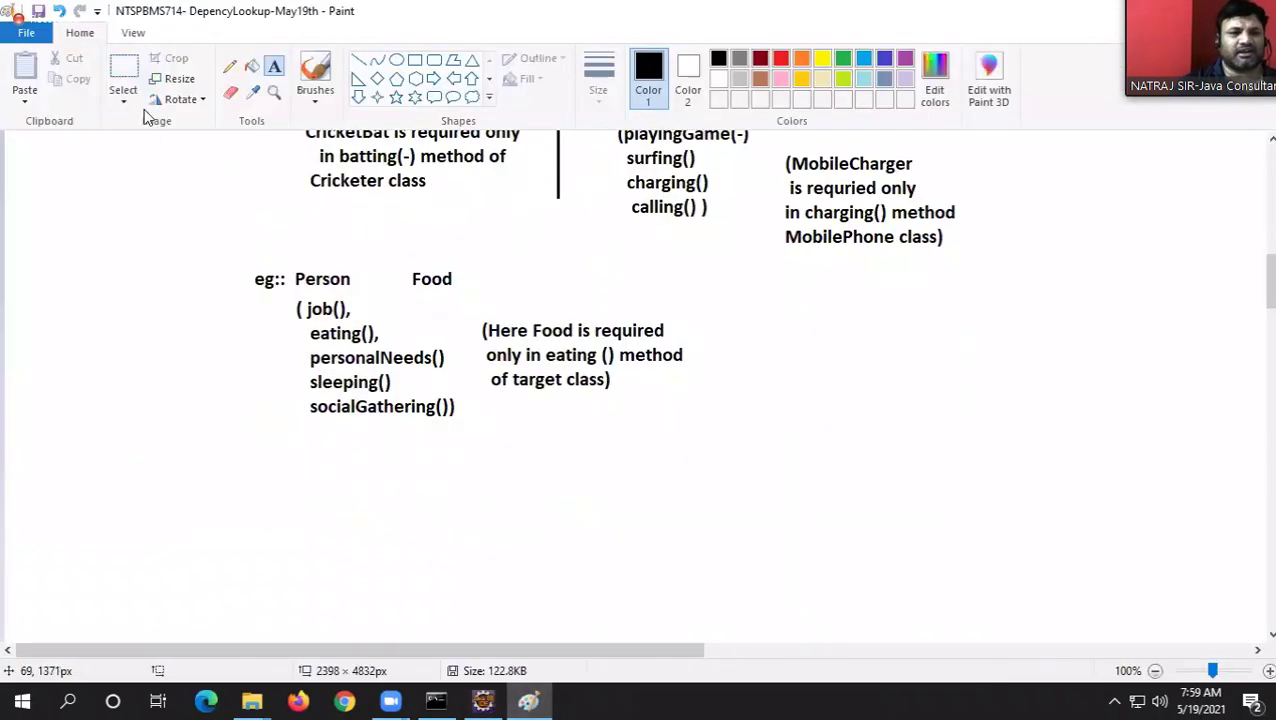
drag(95, 456, 1074, 550)
text(To perform )
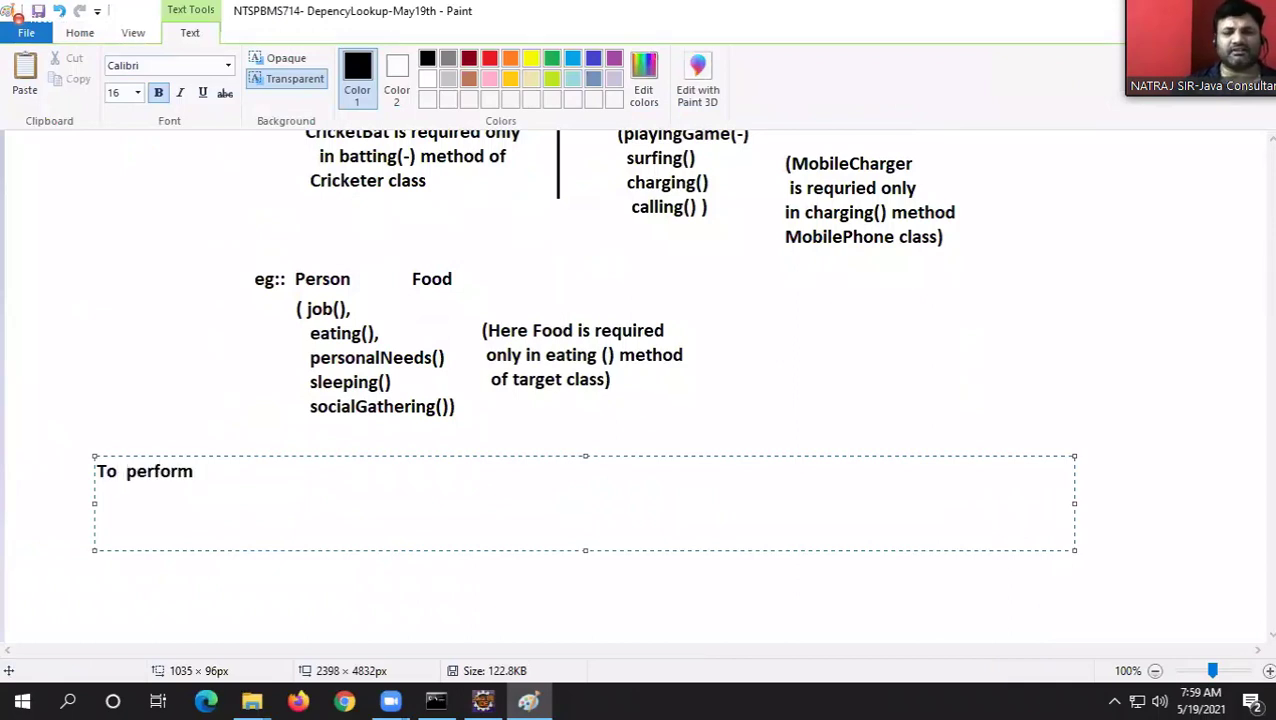
text(Depencnyd)
key(BackSpace)
key(BackSpace)
key(BackSpace)
click(241, 471)
text(ndenc)
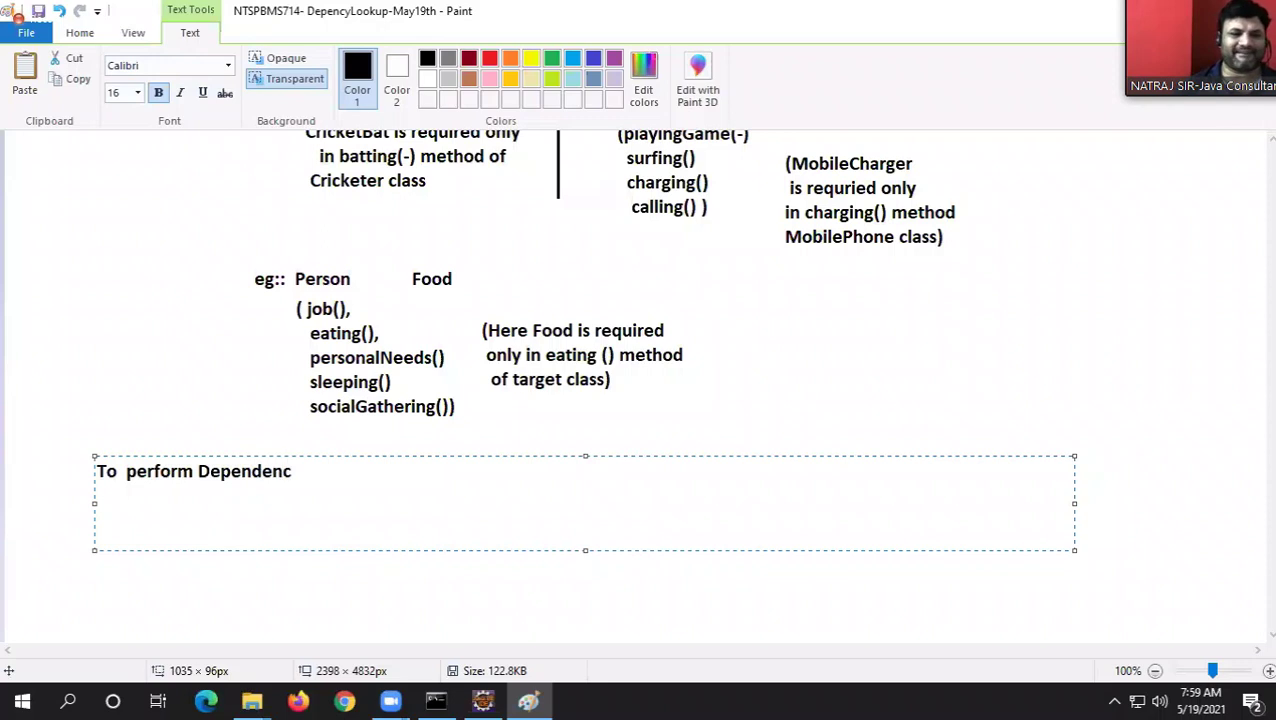
text(y Lookup)
Step: Prefix the new note line with "=>" and continue it with "spring we need to"
key(Home)
text(=>)
key(End)
text(spring)
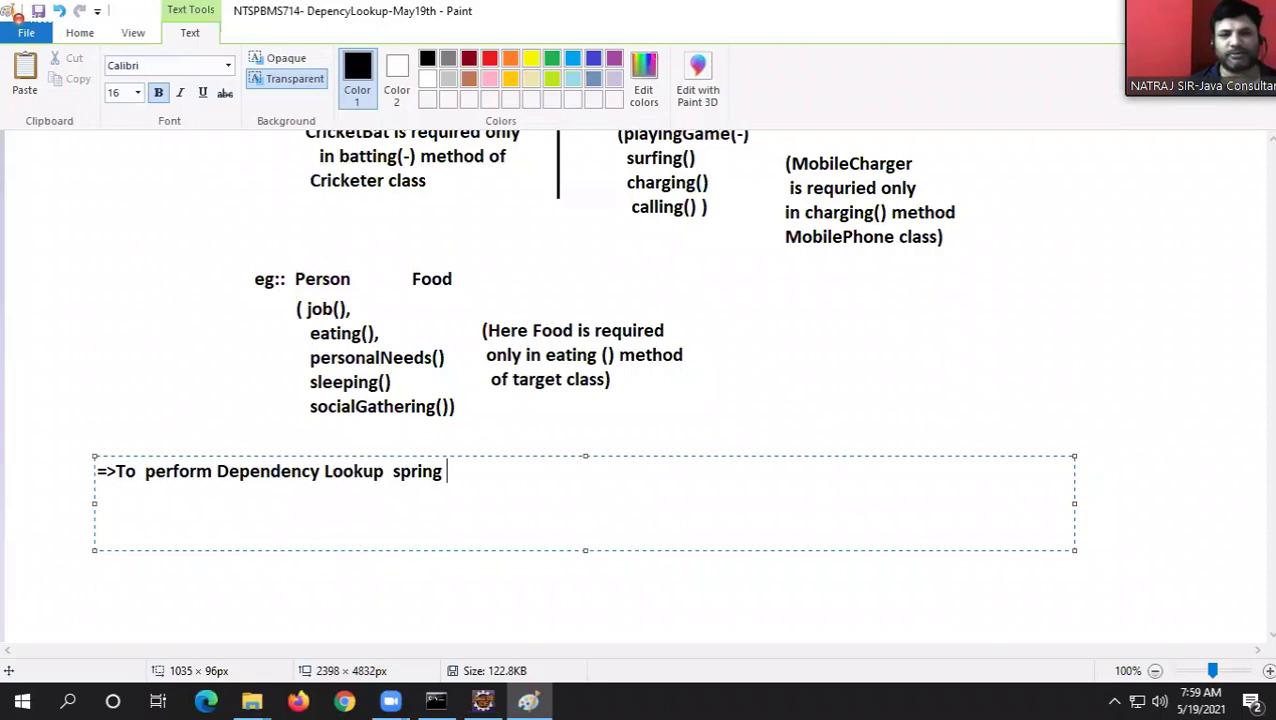
key(BackSpace)
text(we need to)
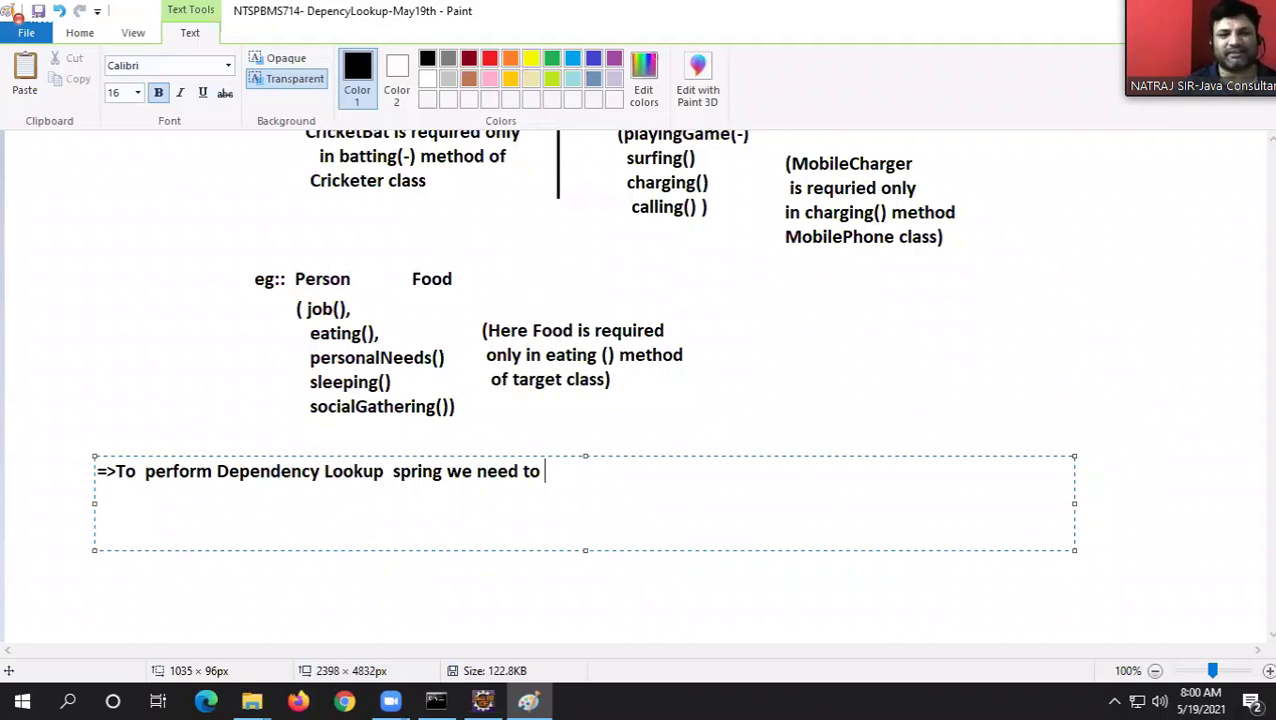
key(Left)
key(Left)
key(Left)
key(Left)
key(Left)
key(Left)
key(Left)
key(Left)
key(Left)
key(Left)
key(Left)
key(Left)
key(Left)
key(Left)
key(Left)
key(Left)
key(Left)
key(Left)
key(Left)
key(Left)
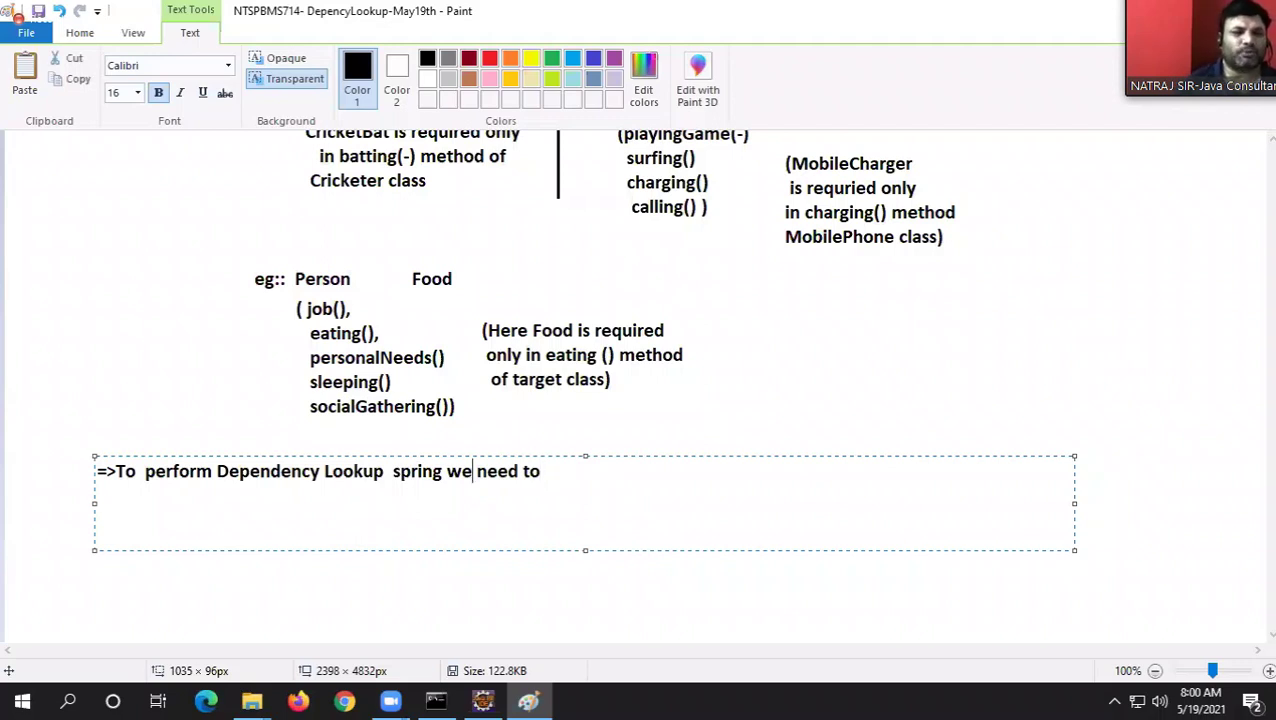
key(Left)
key(Right)
key(Right)
key(Right)
key(Right)
key(Right)
key(Right)
key(Right)
key(Right)
key(Right)
key(Right)
key(Right)
key(Right)
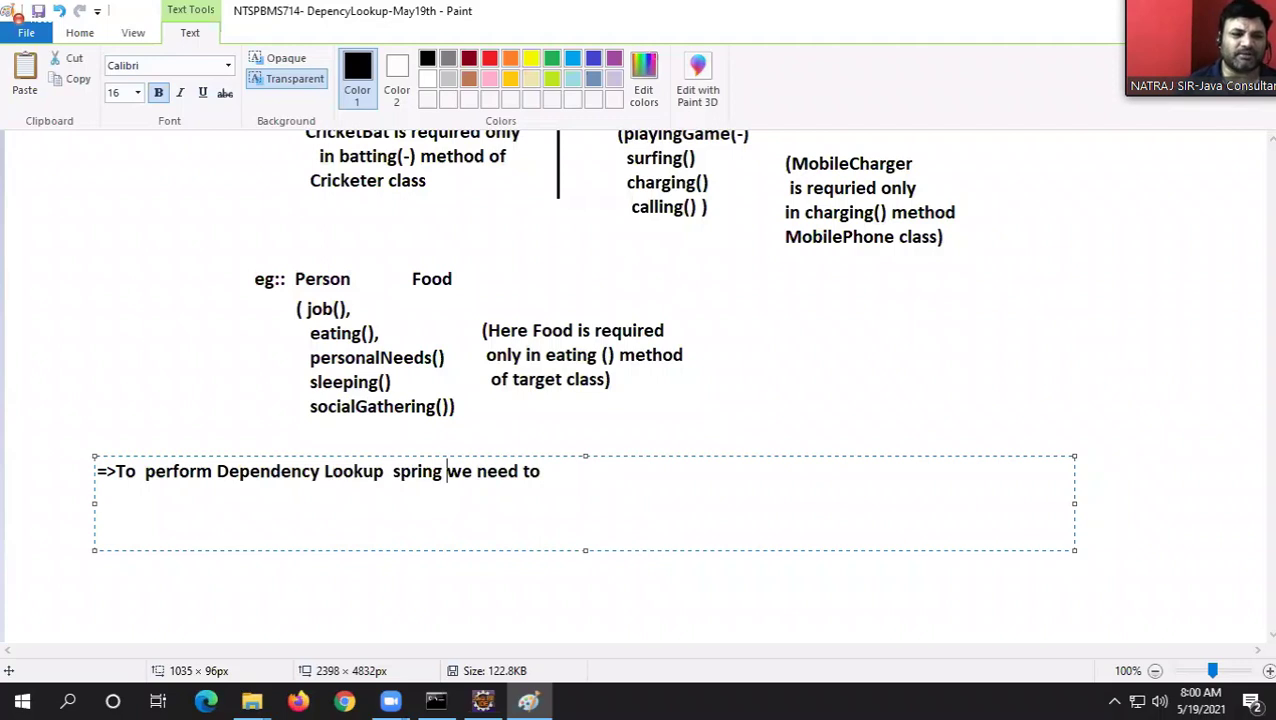
key(Right)
key(Right)
key(Right)
key(Right)
key(Right)
key(Right)
key(Right)
key(Right)
key(Right)
key(Right)
key(Right)
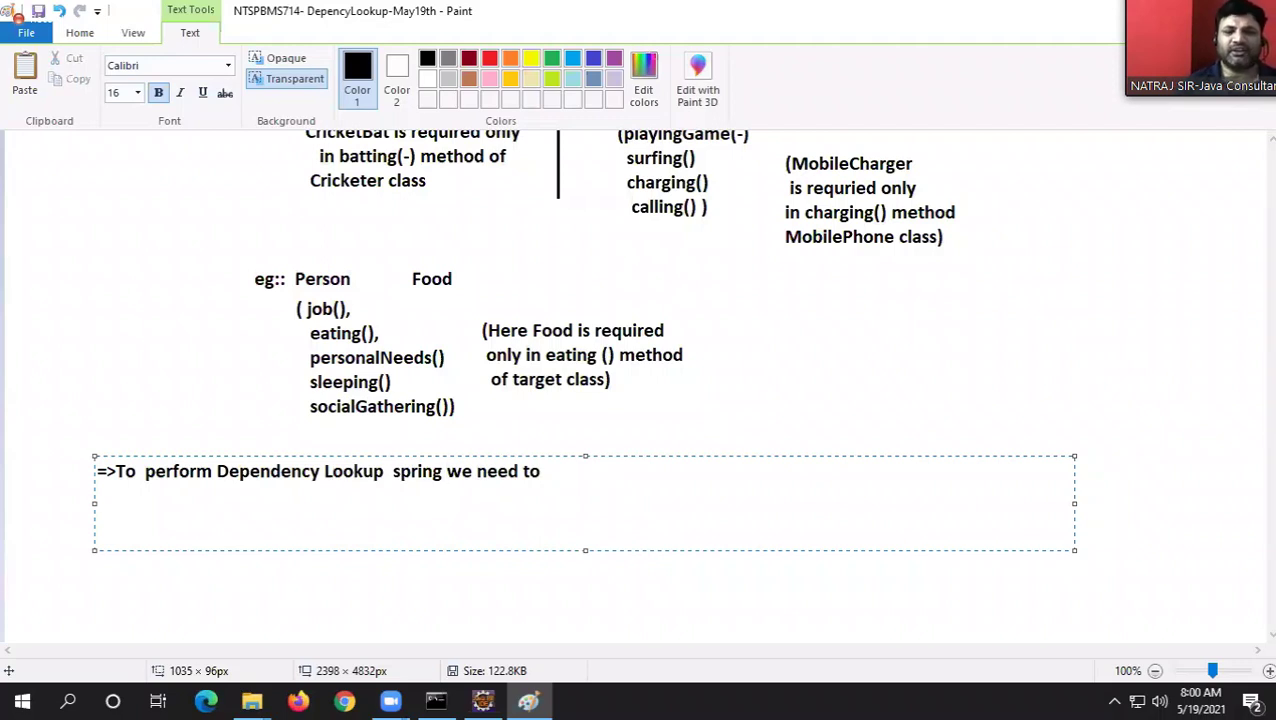
Step: Continue the Dependency Lookup note line with "take an"
text(take  )
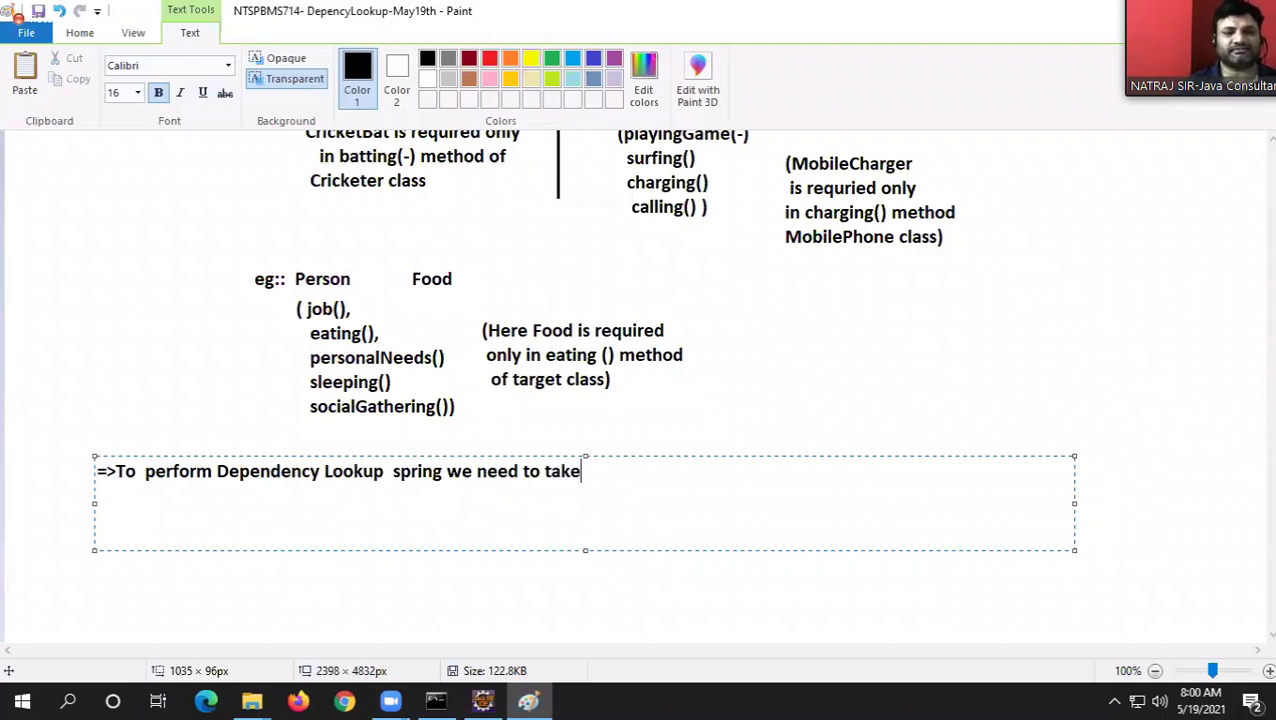
text(an ext)
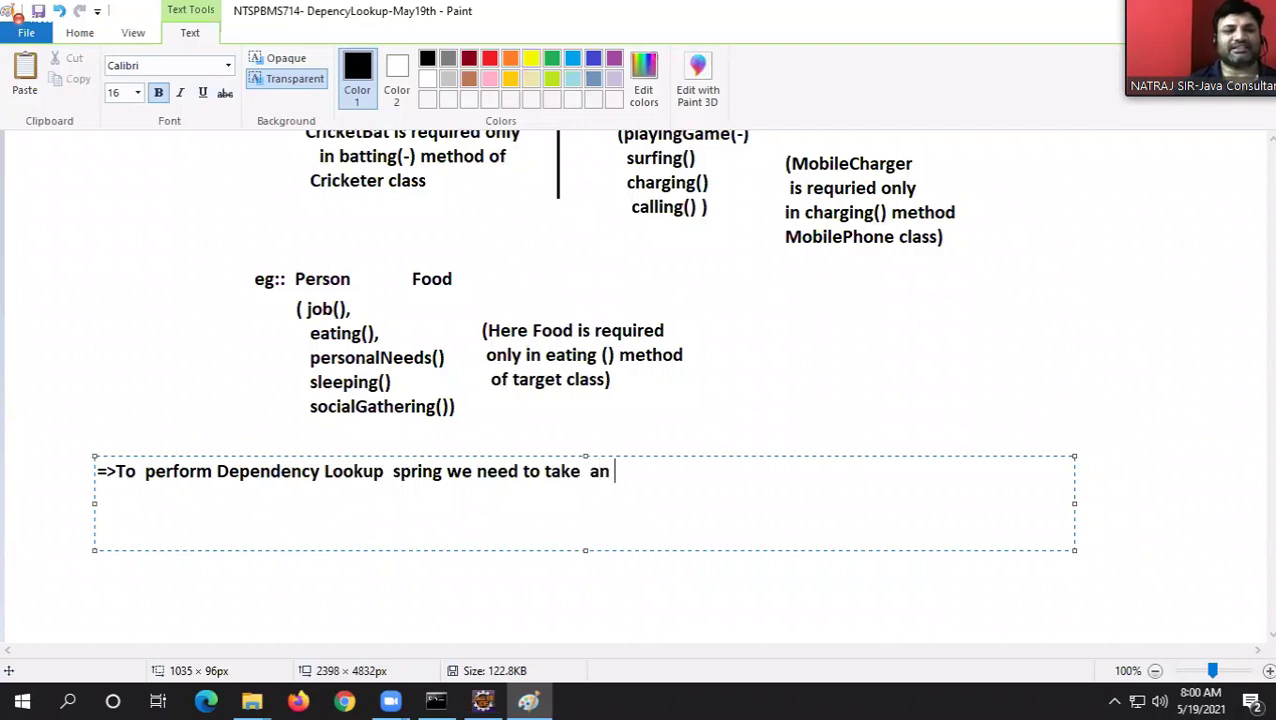